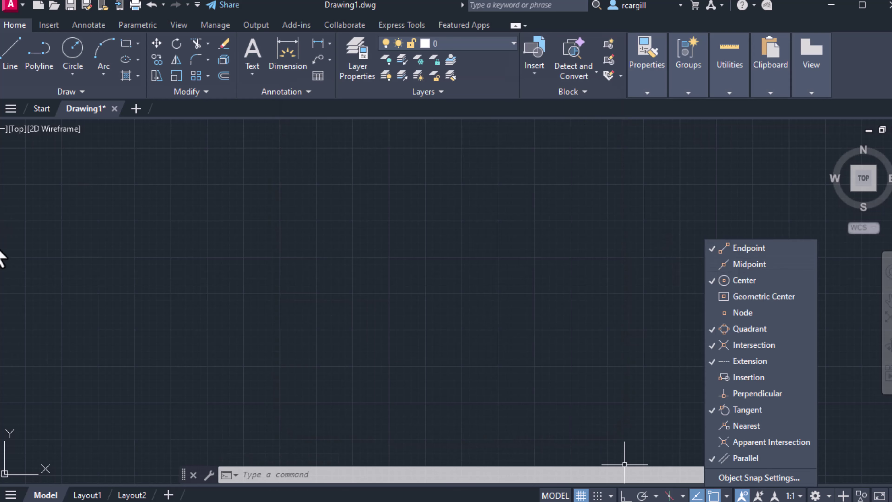
Step: Draw a single nearly horizontal line about 1791 units long in the upper part of the drawing
left_click(76, 233)
left_click(10, 53)
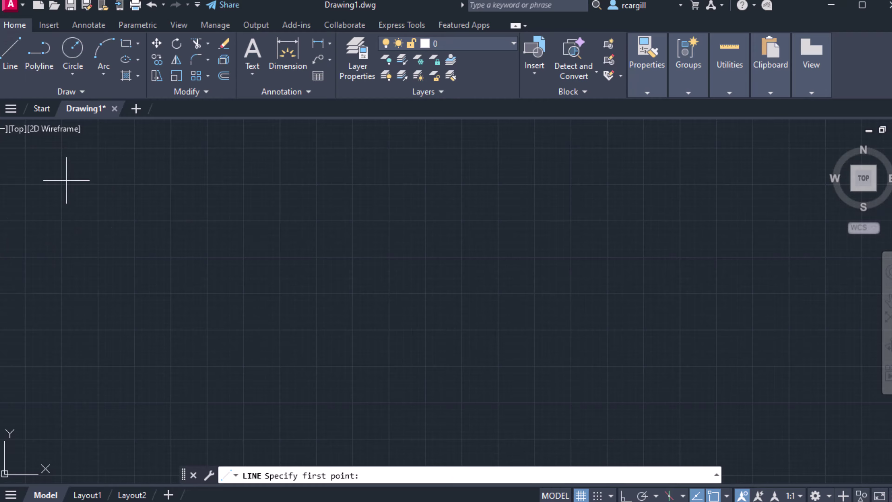
left_click(154, 220)
left_click(414, 217)
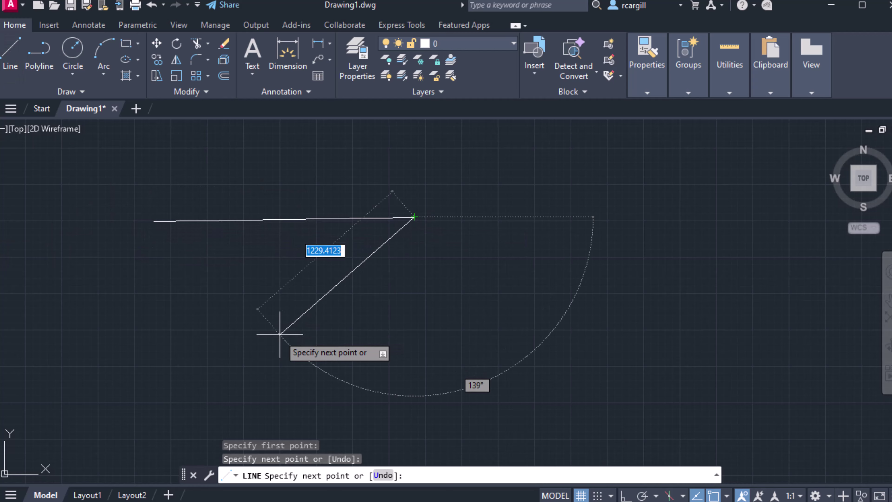
key("Escape")
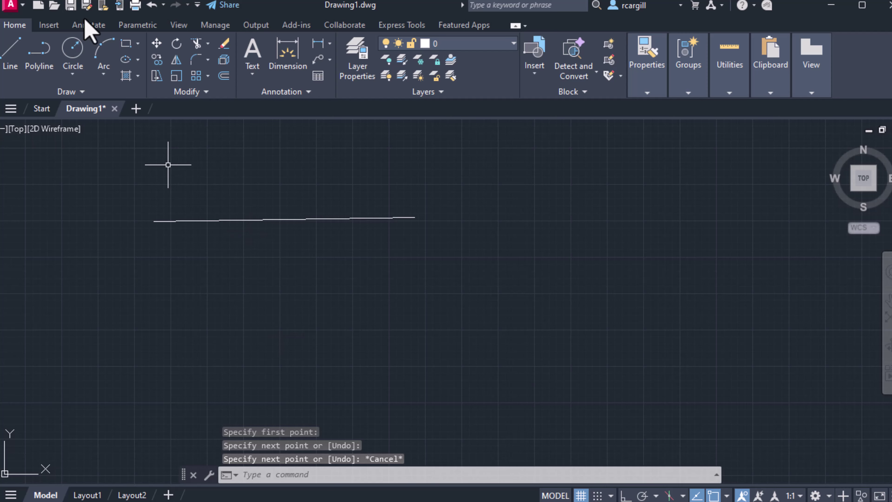
Step: Try the Endpoint snap by starting a line at the existing line's left end, and cancel the command
left_click(4, 54)
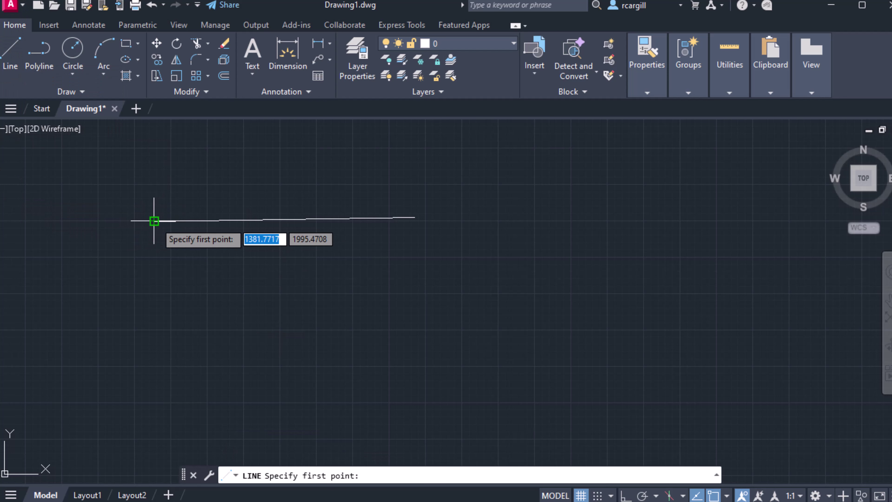
left_click(154, 221)
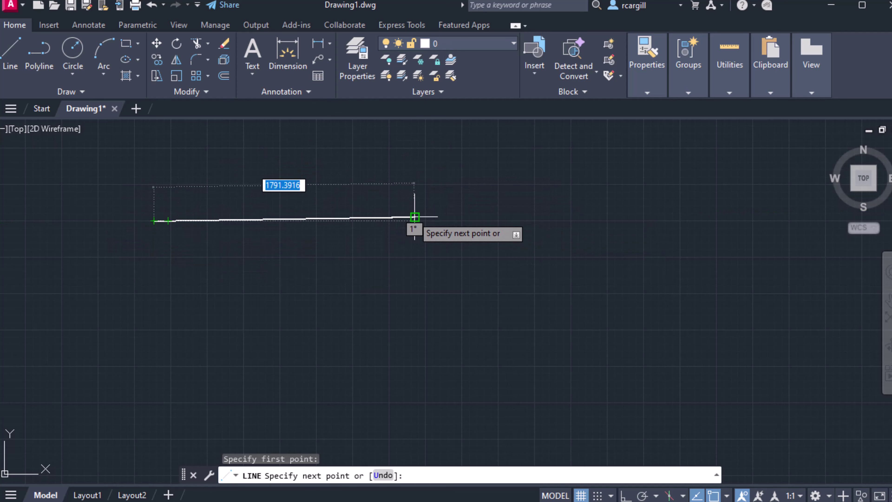
key("Escape")
Step: Enable the Midpoint object snap and try it by starting a line at the existing line's midpoint
left_click(726, 495)
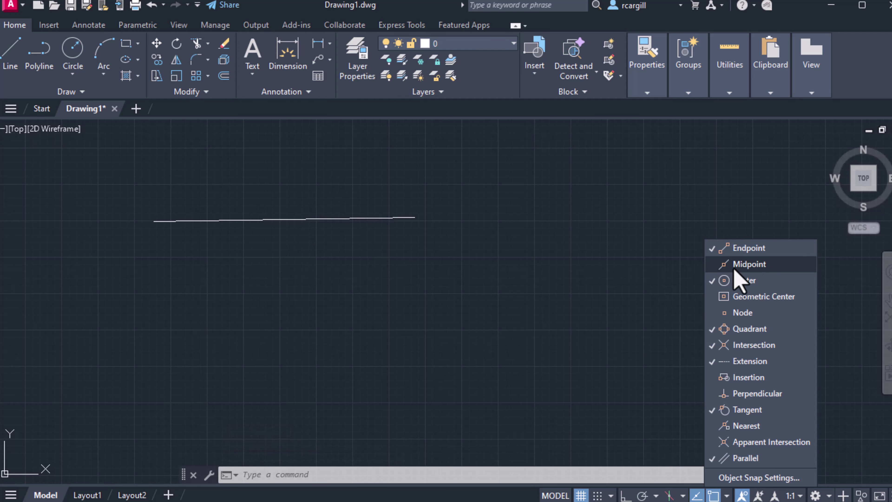
left_click(10, 52)
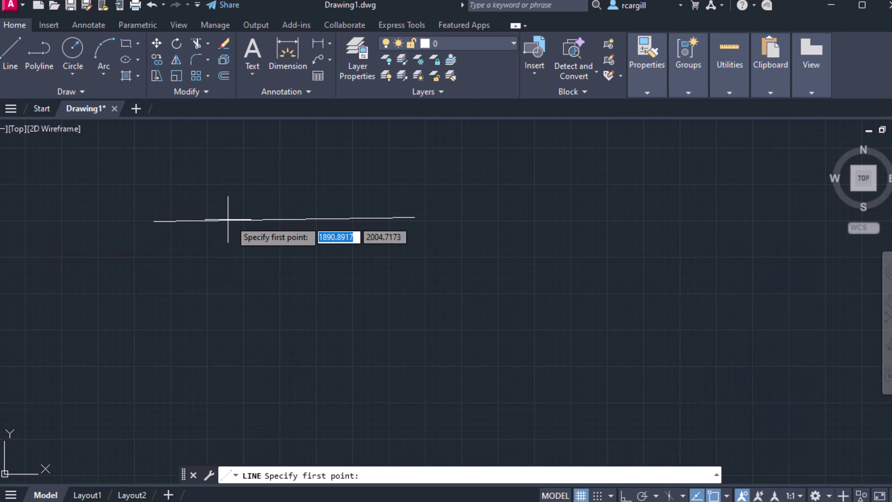
left_click(284, 219)
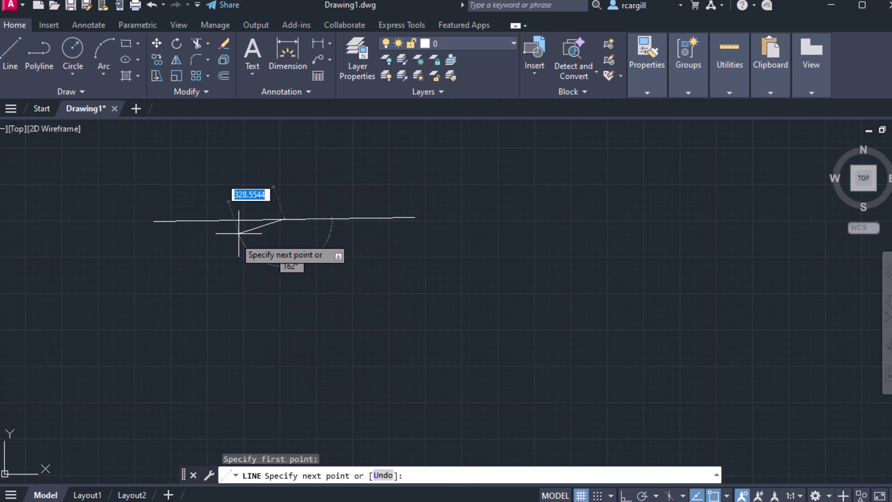
key("Escape")
Step: Draw a circle to the right of the line by its center and radius
left_click(726, 496)
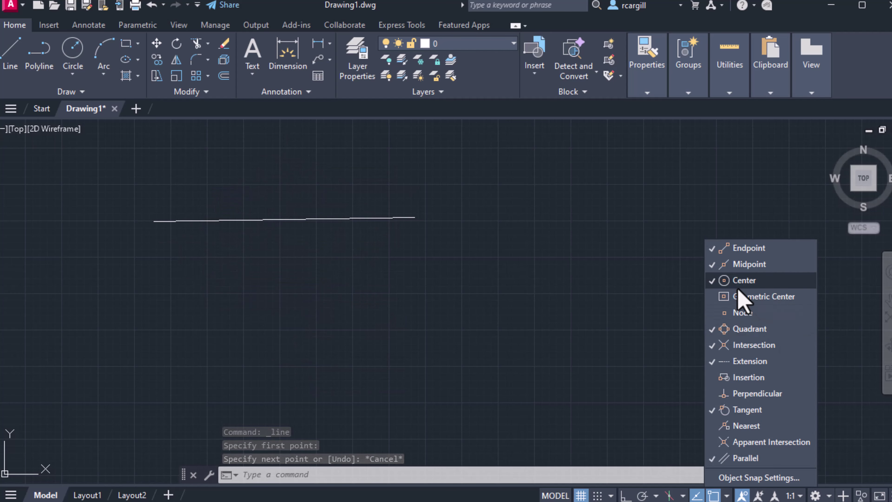
left_click(73, 48)
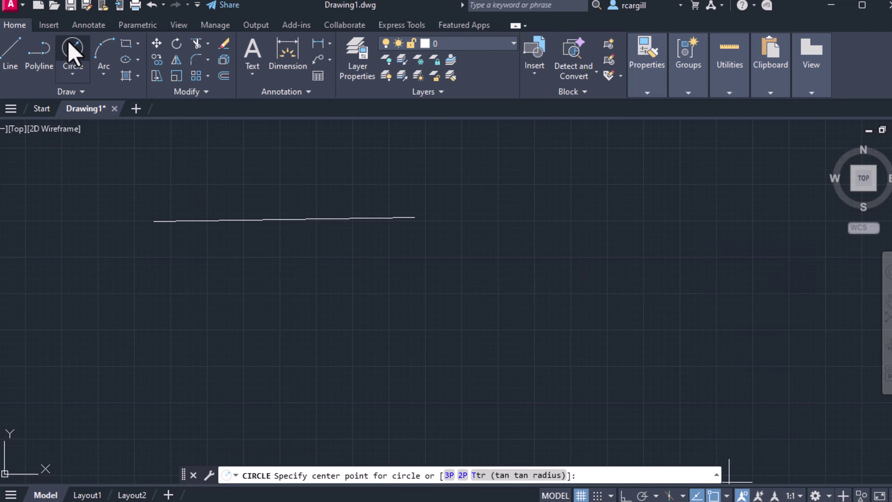
left_click(72, 49)
left_click(577, 271)
left_click(664, 248)
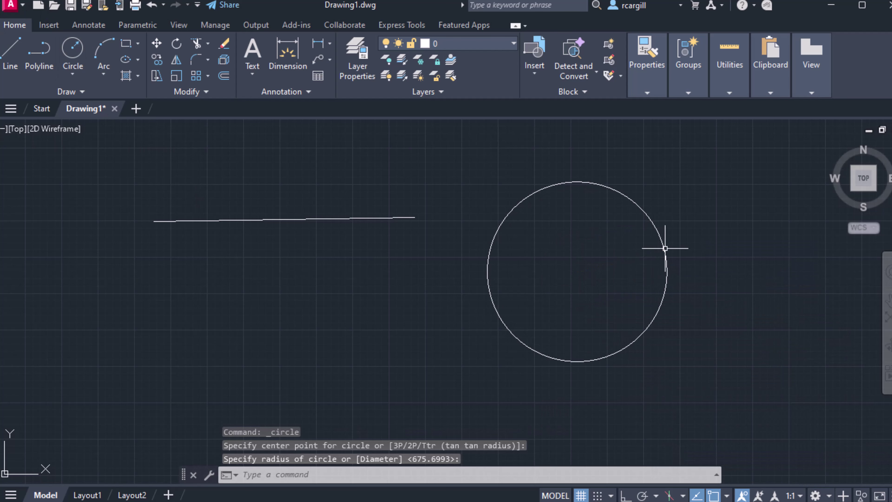
Step: Draw a line from the circle's center to a point outside the circle on its left side
left_click(11, 56)
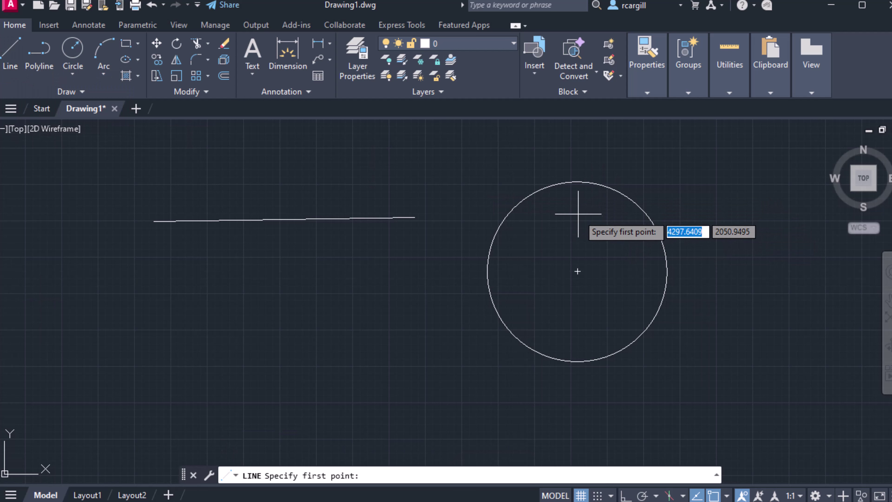
left_click(577, 271)
left_click(387, 280)
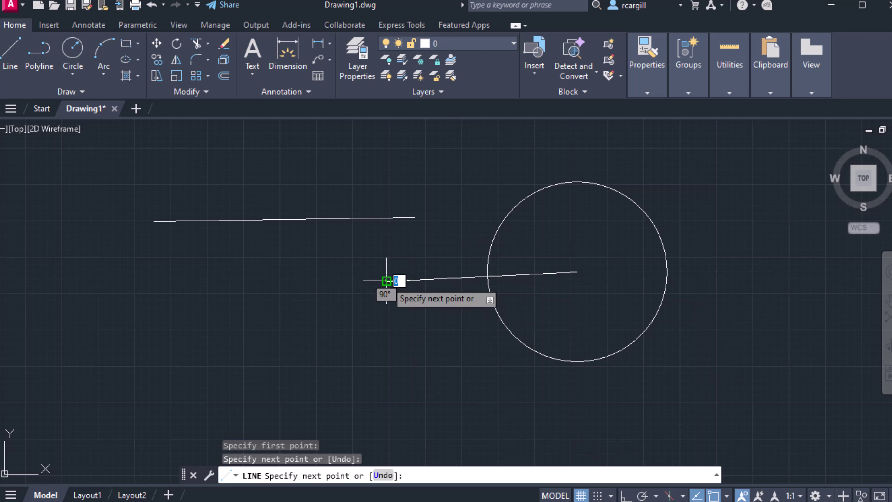
key("Escape")
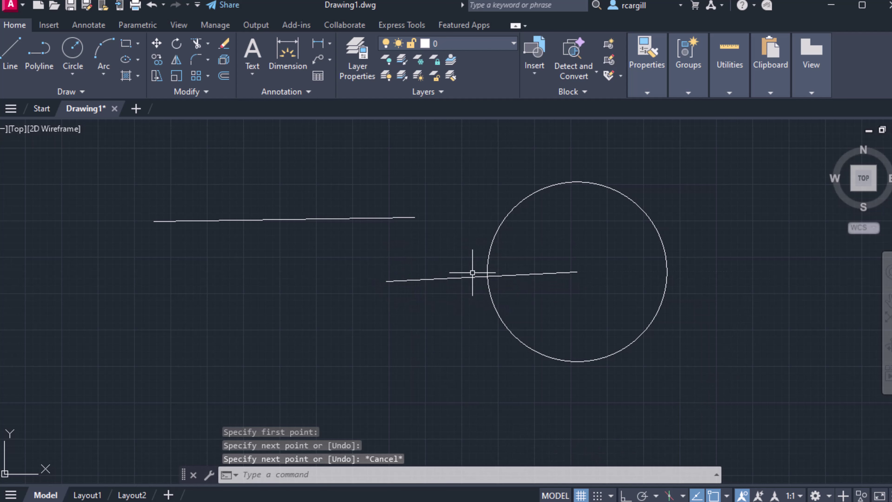
Step: Enable the Geometric Center object snap and draw a rectangle below the first line
left_click(726, 495)
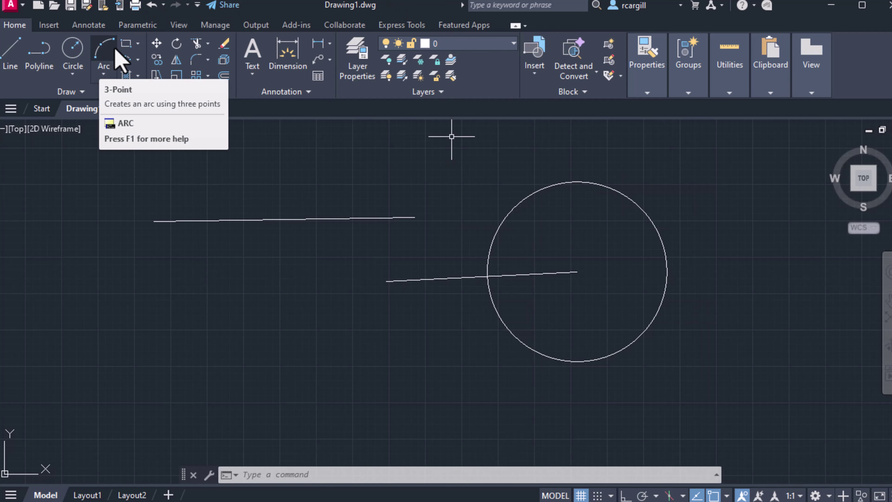
left_click(126, 45)
left_click(87, 260)
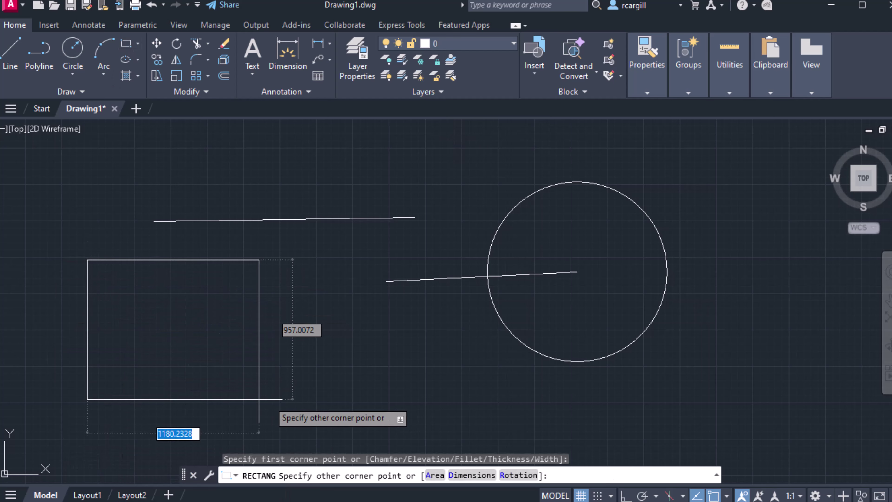
left_click(328, 403)
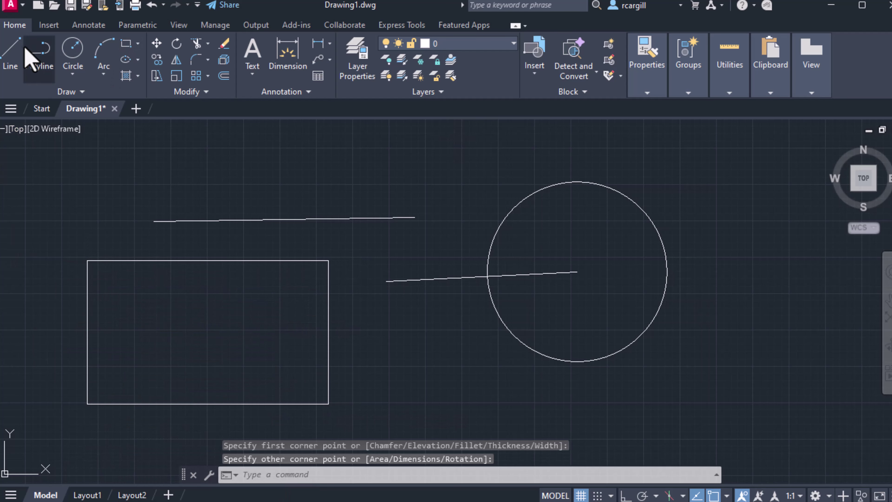
Step: Try the Geometric Center snap by starting a line at the rectangle's center, and cancel the command
left_click(16, 45)
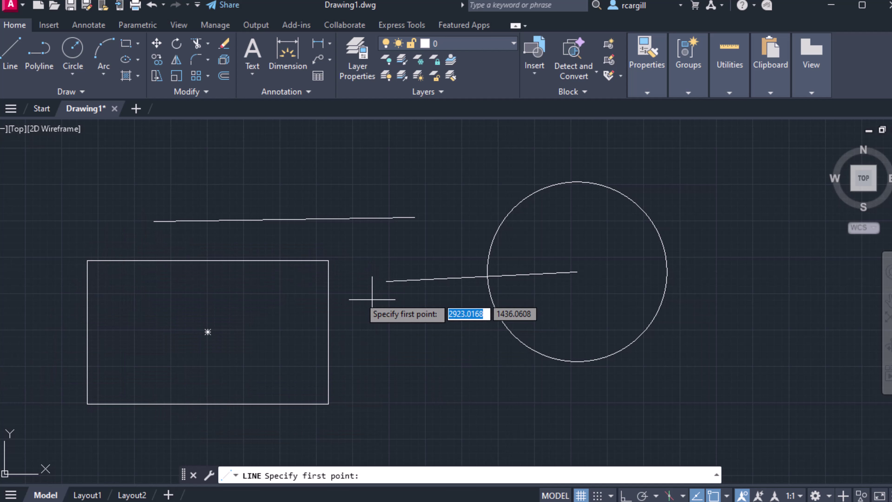
left_click(208, 331)
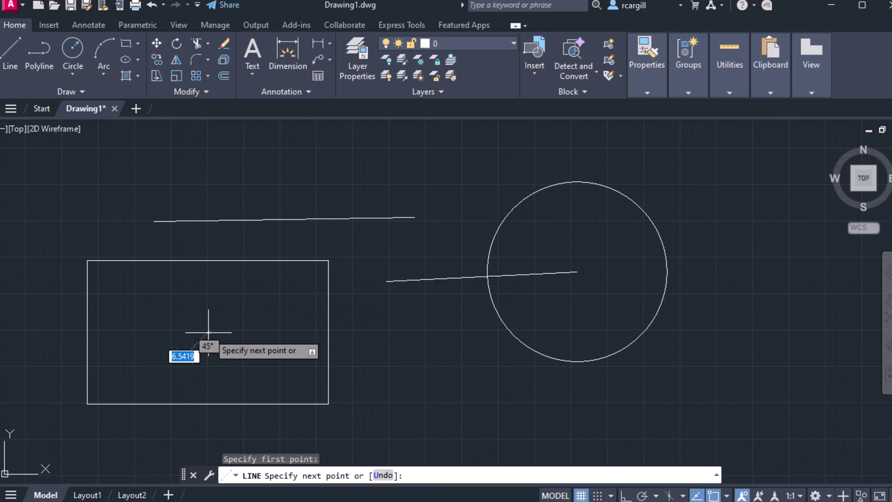
key("Escape")
left_click(726, 495)
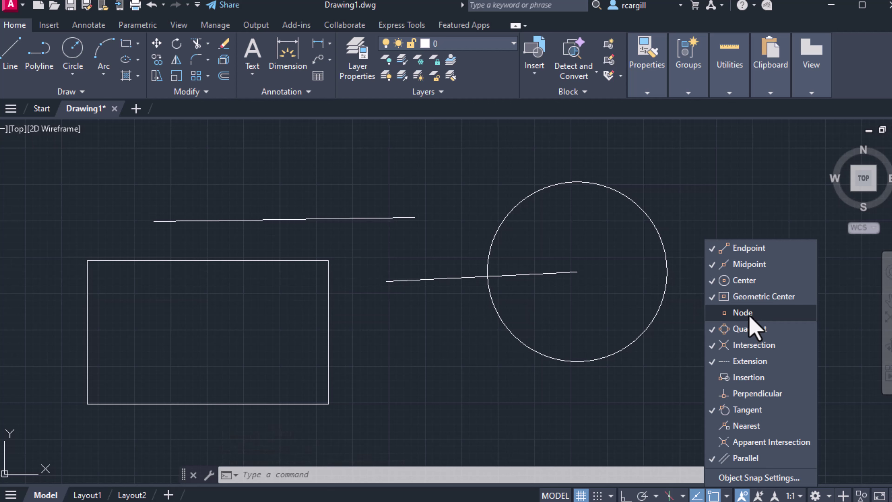
left_click(419, 391)
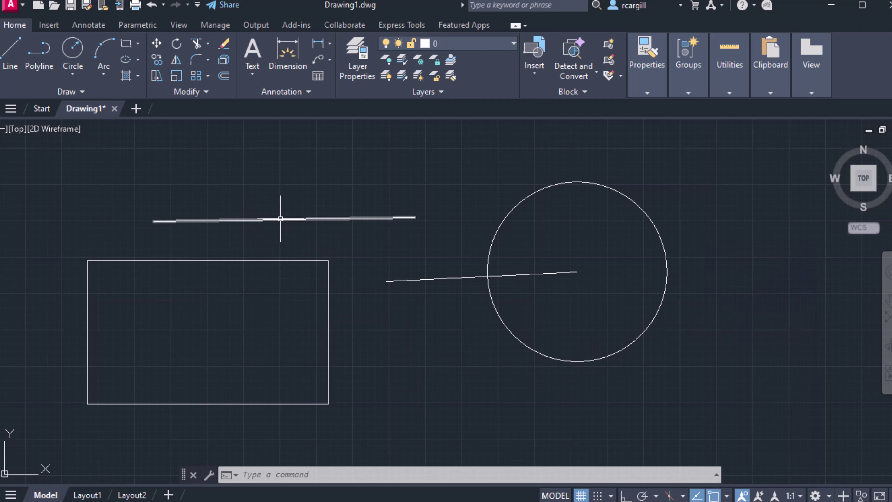
key("Escape")
key("Escape")
key("Escape")
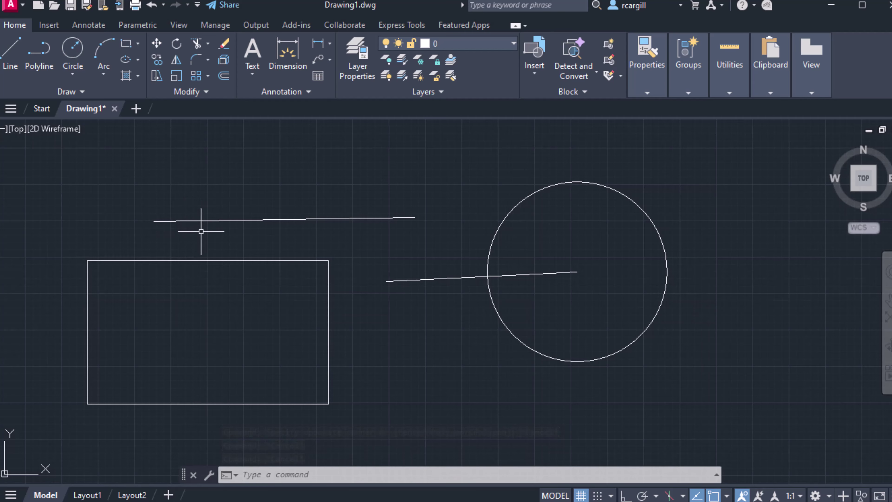
Step: Divide the line above the rectangle into 4 segments with the DIVIDE command
type("Di")
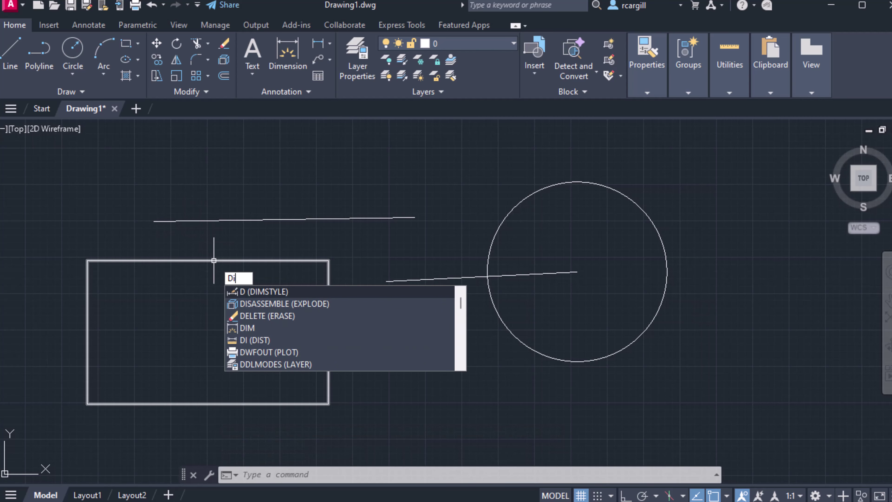
type("V")
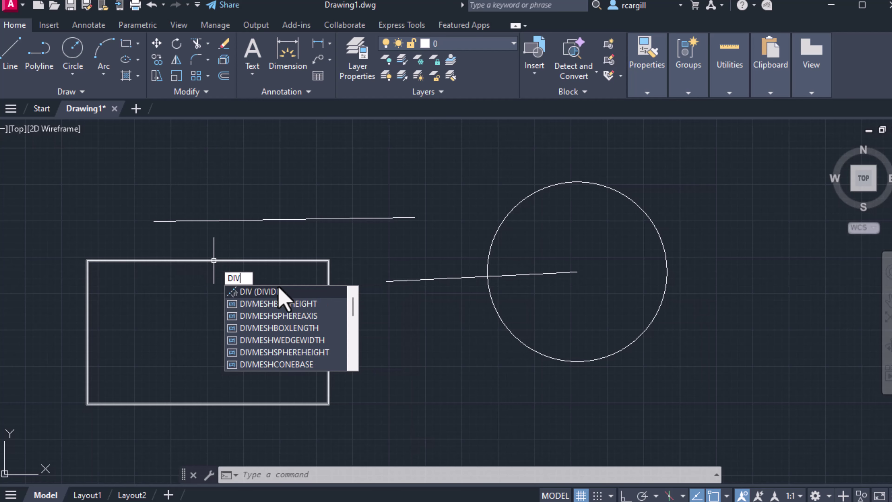
left_click(279, 288)
left_click(245, 219)
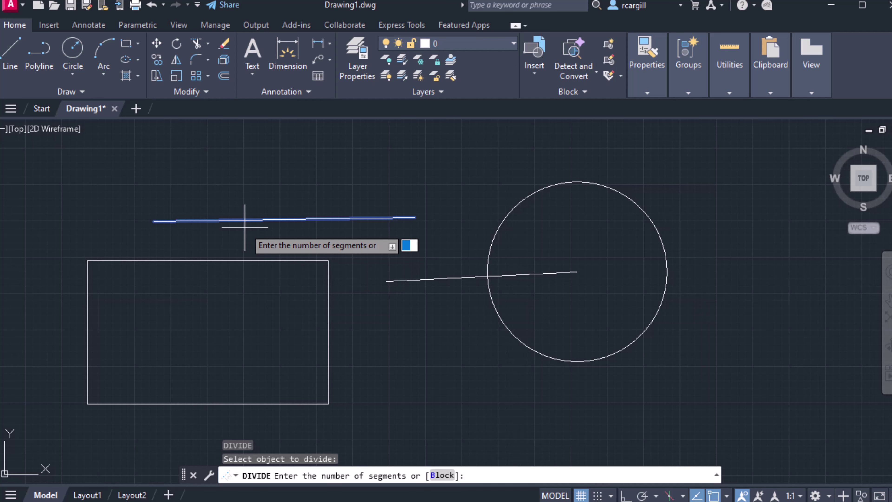
key("Return")
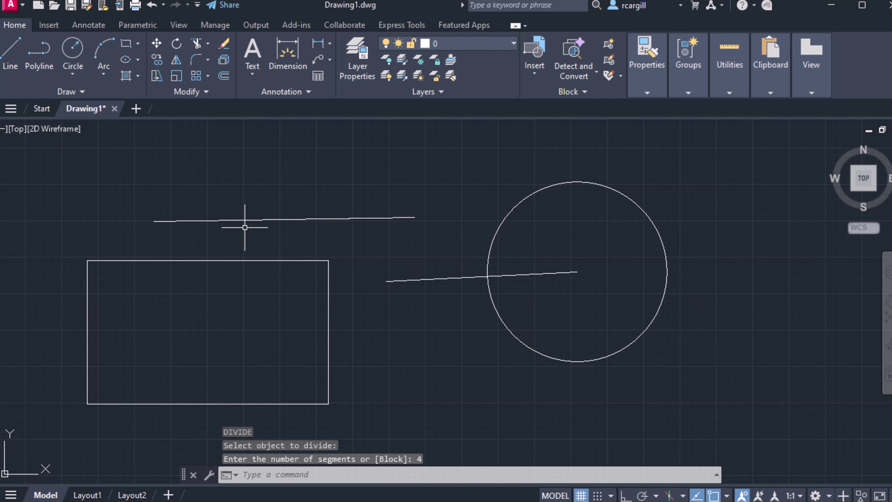
Step: Set the point style with PTYPE to the circle with an X through it, at a size of 3% relative to the screen
scroll(212, 209, "up", 5)
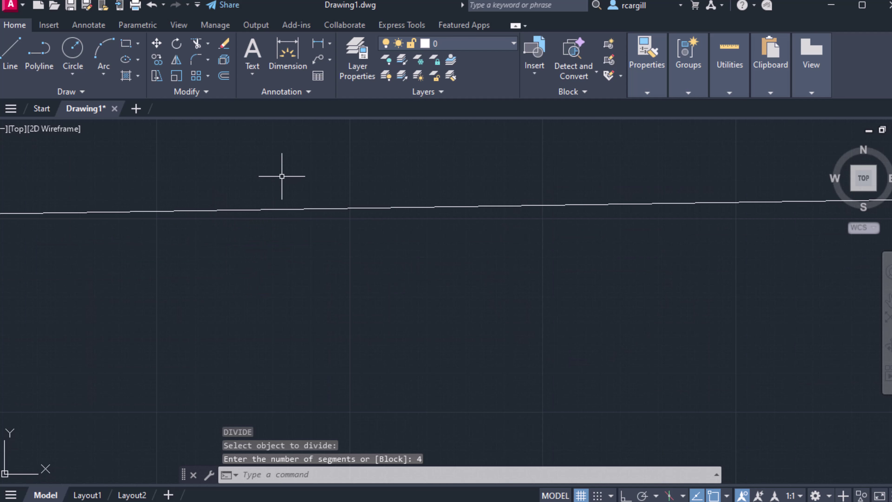
mouse_move(280, 181)
middle_mouse_down()
mouse_move(294, 259)
mouse_move(263, 293)
middle_mouse_up()
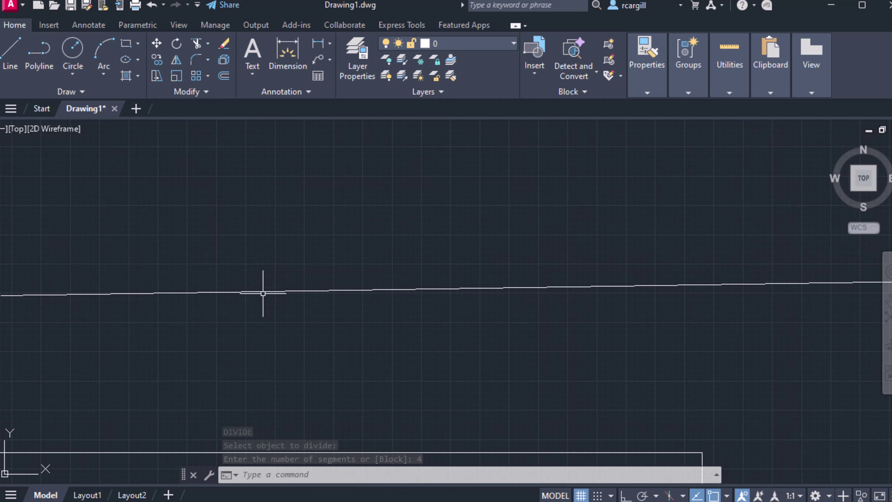
type("pty")
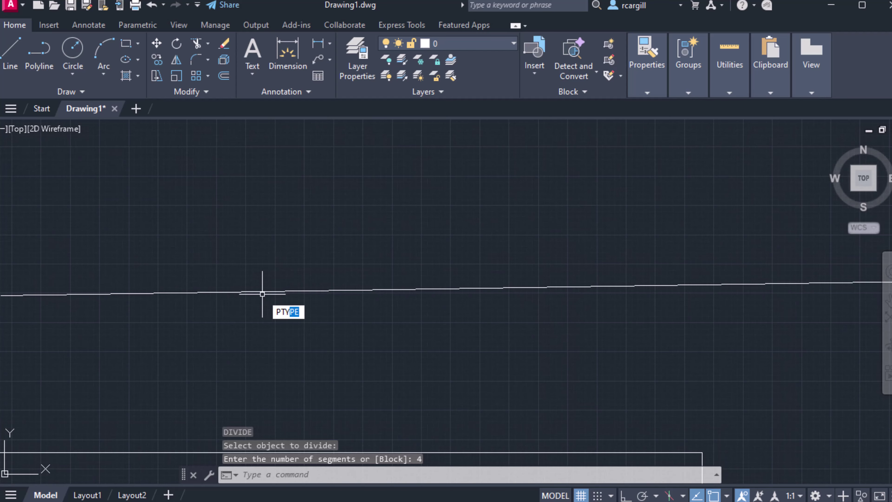
key("Return")
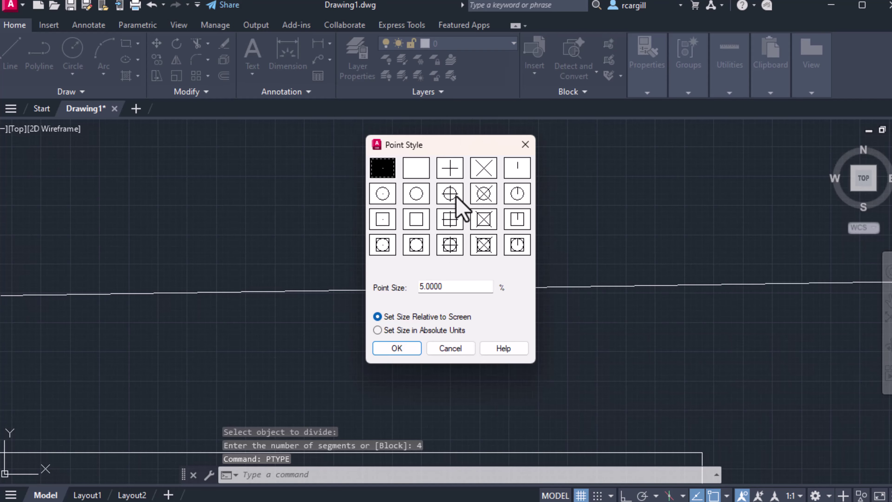
left_click(482, 194)
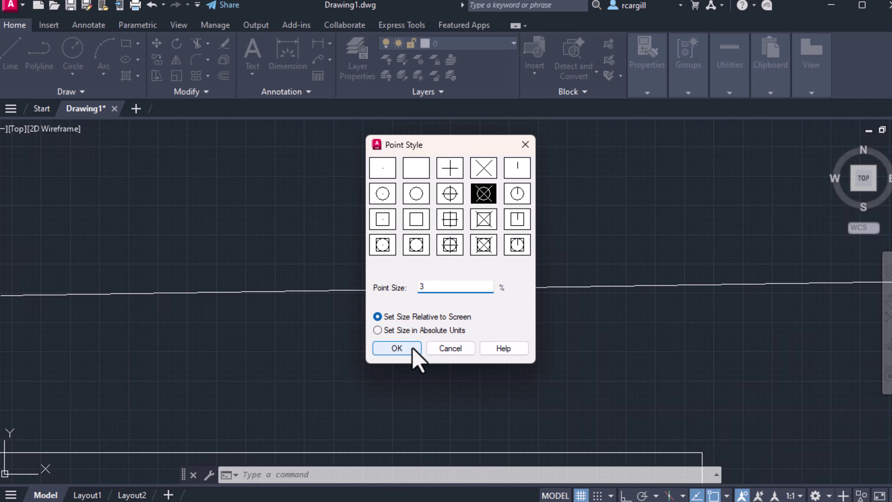
left_click(396, 348)
Step: Start the Line command near the division points and enable the Node object snap
scroll(246, 300, "down", 3)
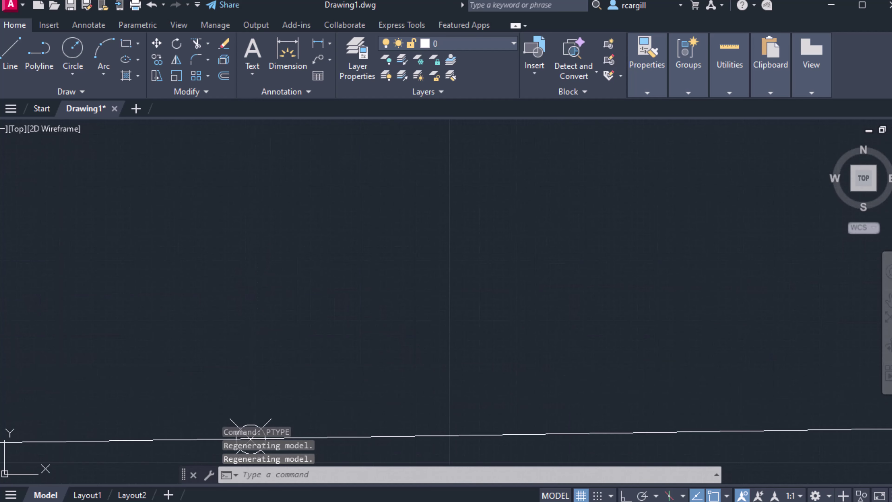
scroll(257, 339, "up", 2)
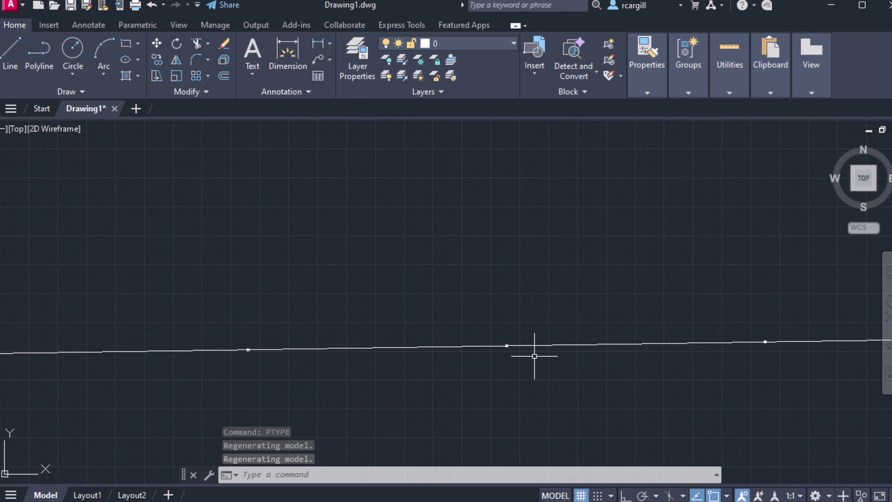
scroll(259, 353, "up", 8)
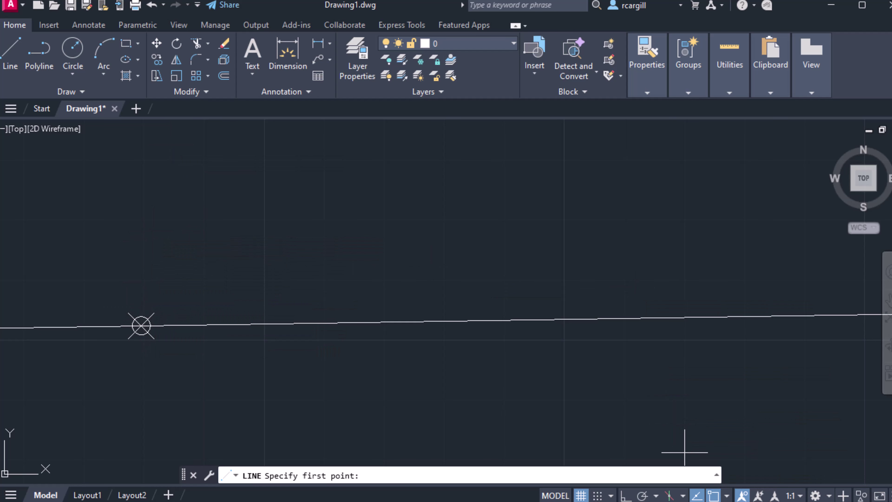
left_click(725, 497)
left_click(728, 313)
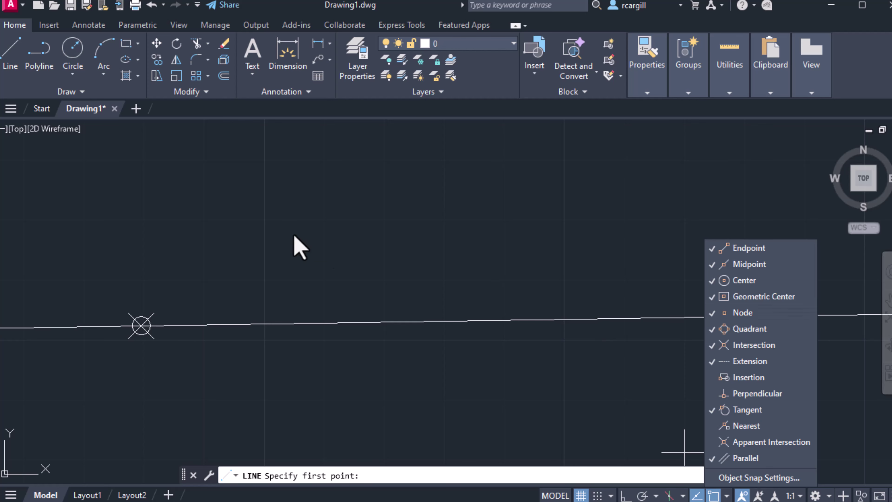
Step: Draw a zigzag line starting at the division point with the Node snap, and end the command
left_click(141, 325)
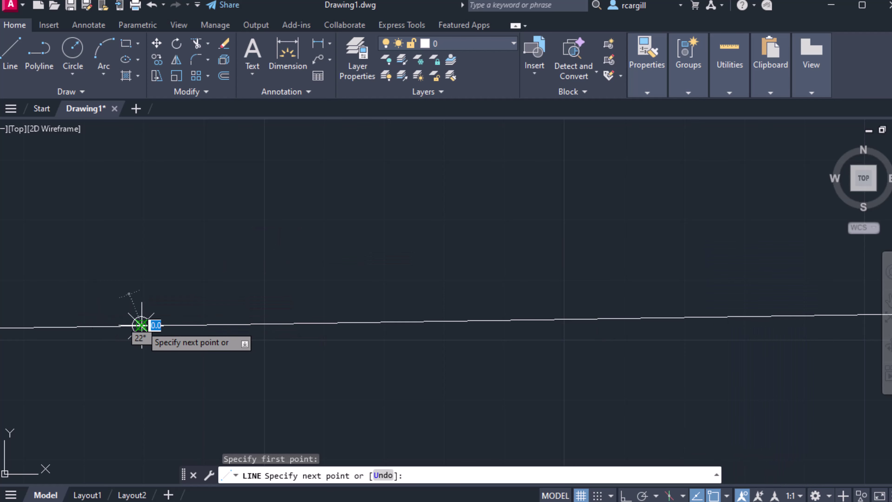
left_click(567, 166)
left_click(635, 419)
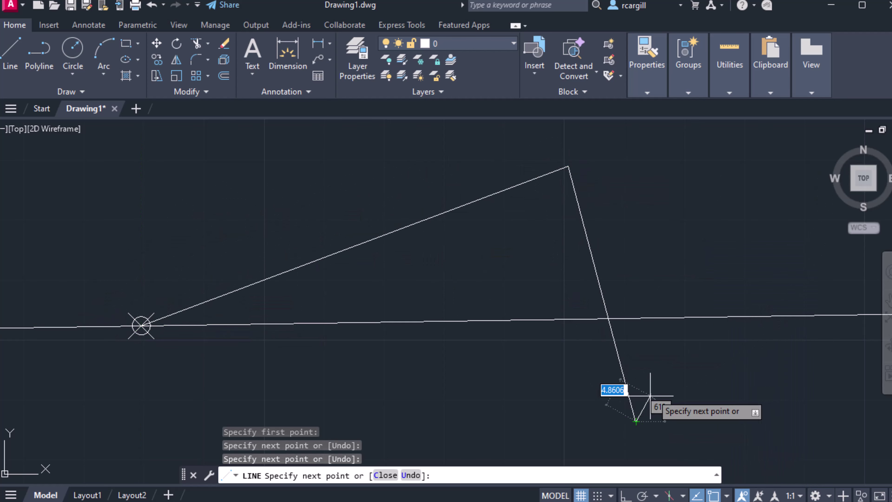
middle_click_drag(635, 419, 299, 383)
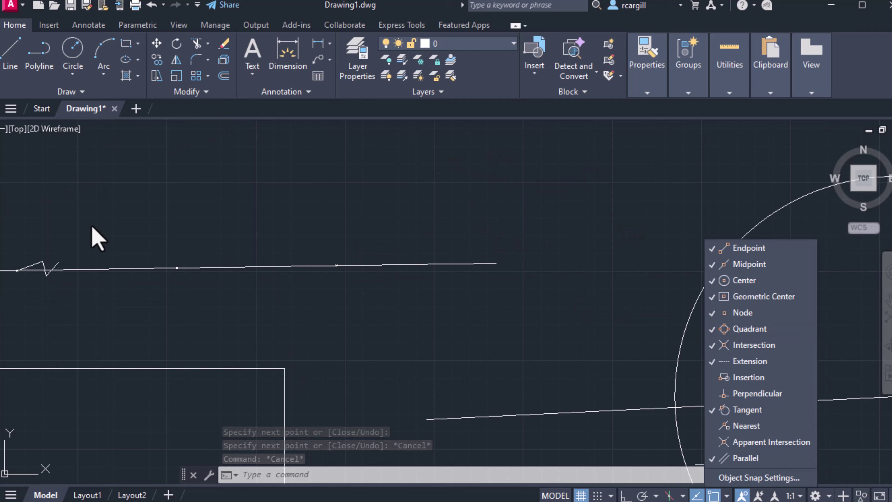
left_click(90, 225)
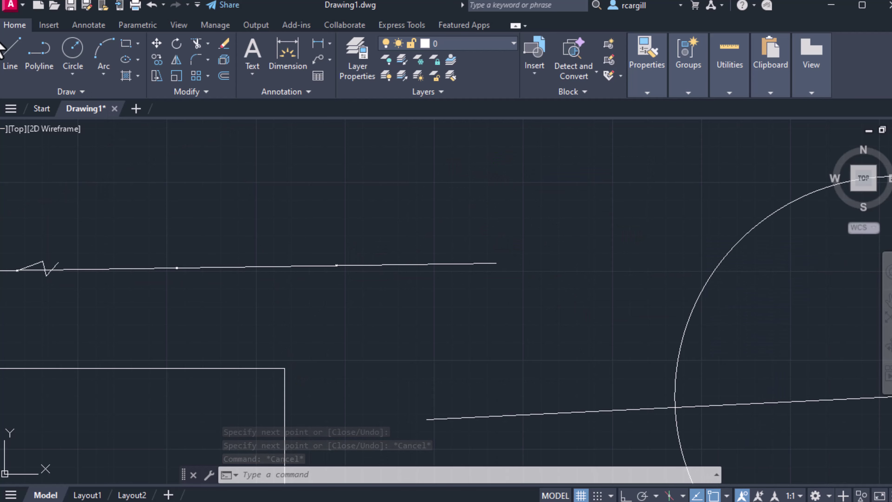
Step: Draw connected lines from the circle's top quadrant to its left quadrant and across to its right quadrant with the Quadrant snap
scroll(489, 250, "down", 2)
middle_click_drag(489, 250, 100, 228)
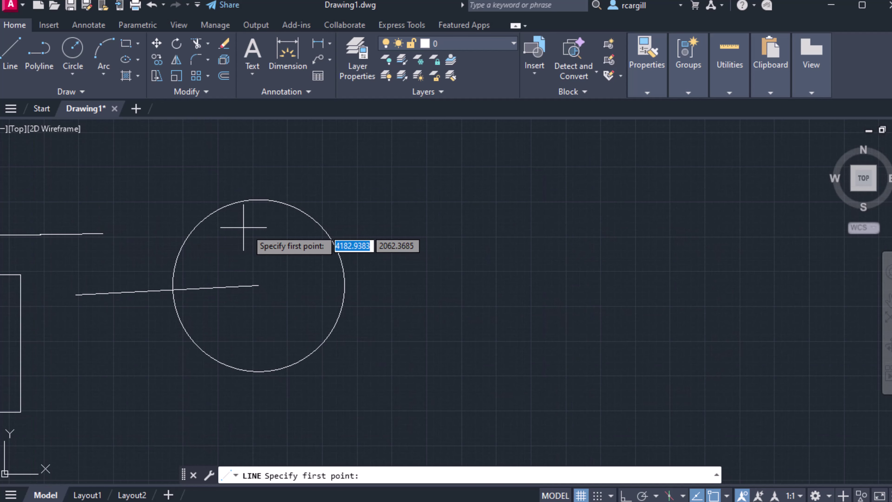
scroll(248, 228, "up", 1)
left_click(265, 181)
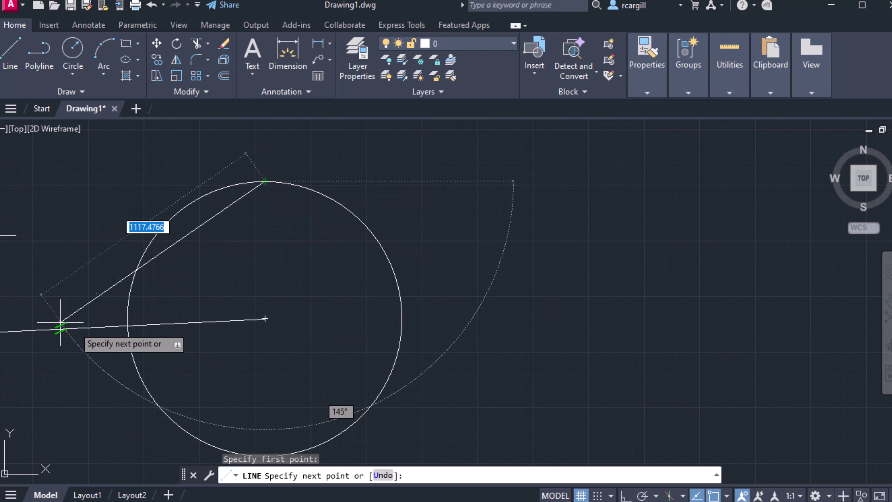
left_click(127, 318)
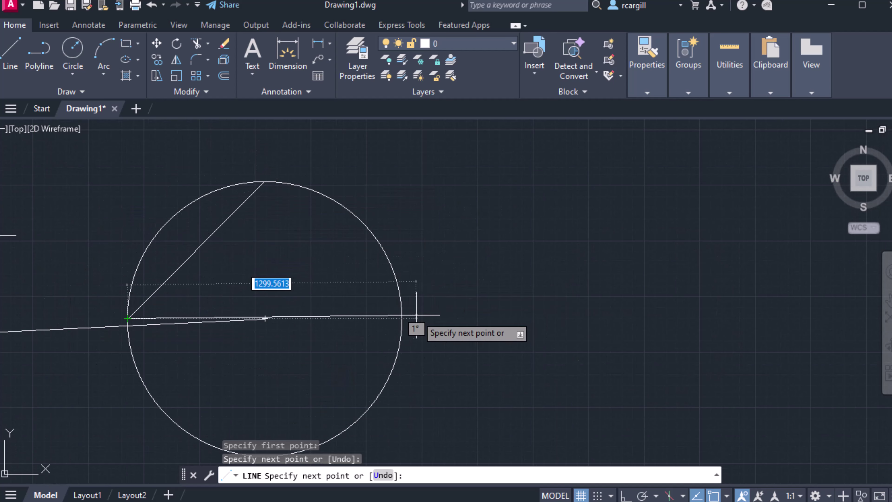
left_click(402, 318)
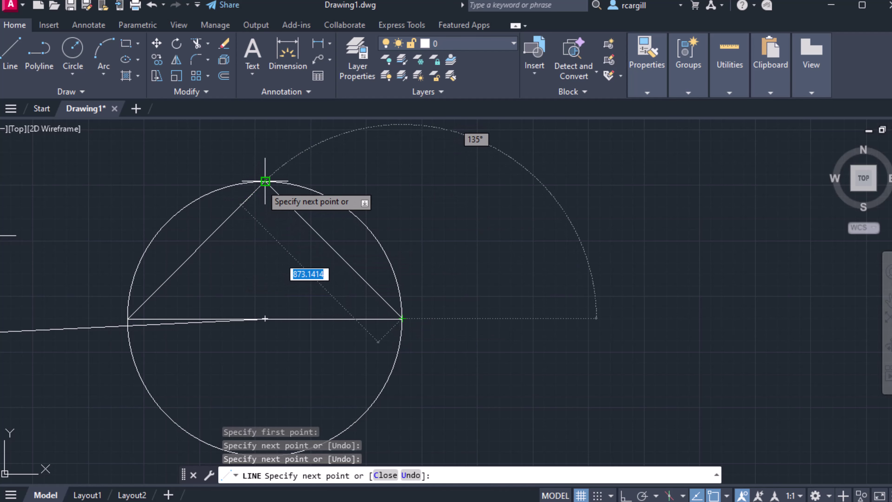
middle_click_drag(402, 344, 399, 170)
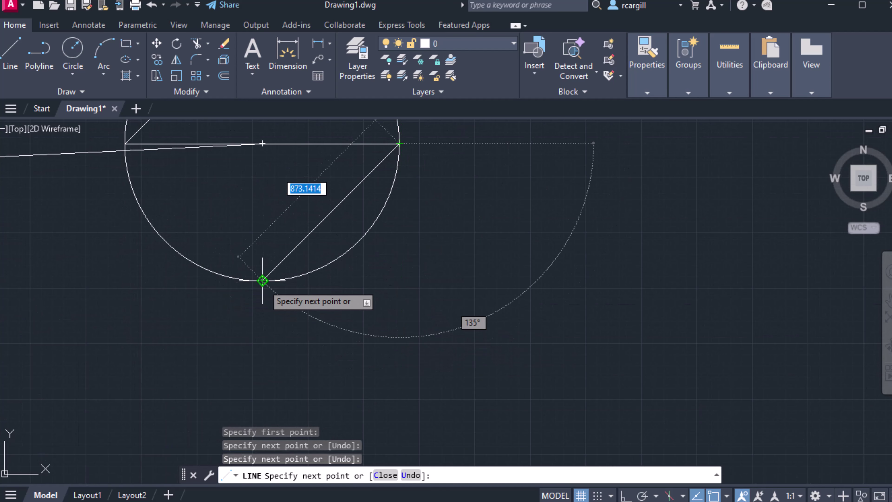
mouse_move(462, 281)
middle_mouse_down()
mouse_move(462, 441)
mouse_move(466, 313)
middle_mouse_up()
key("Escape")
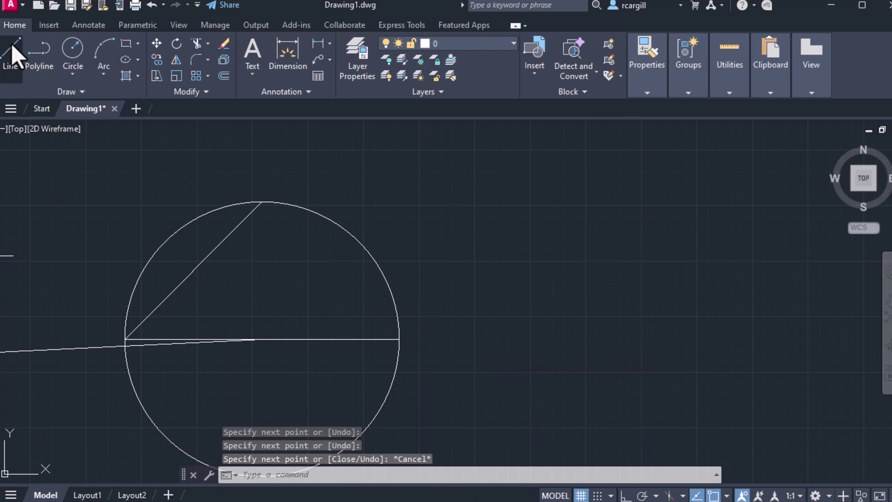
Step: Draw a horizontal line from the circle's bottom quadrant out past its right side, and end the command
left_click(10, 56)
middle_click_drag(323, 388, 275, 182)
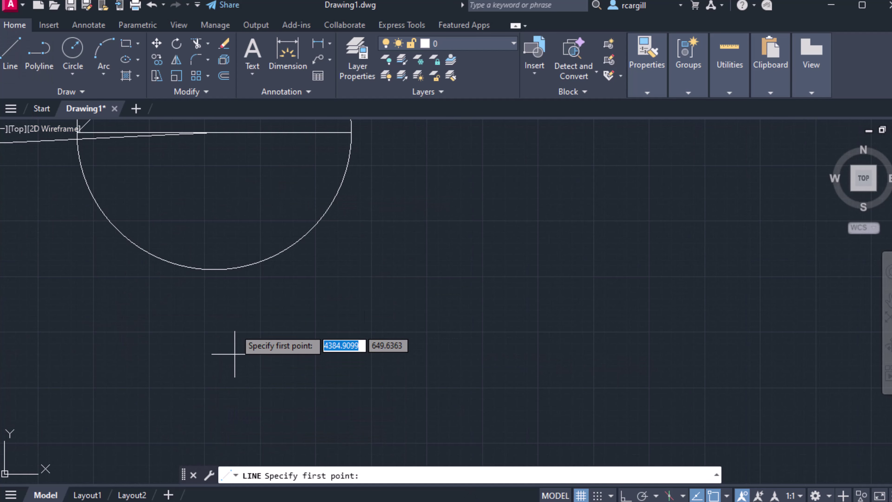
left_click(215, 269)
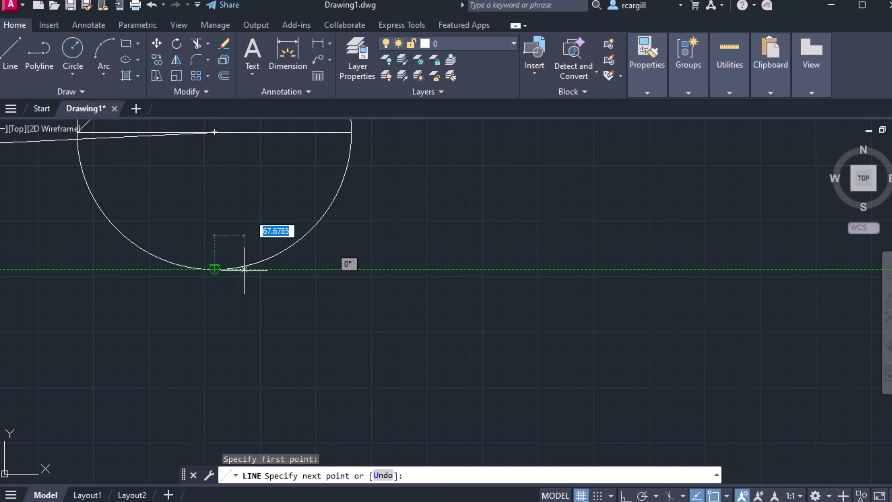
left_click(738, 269)
key("Escape")
key("Escape")
key("Escape")
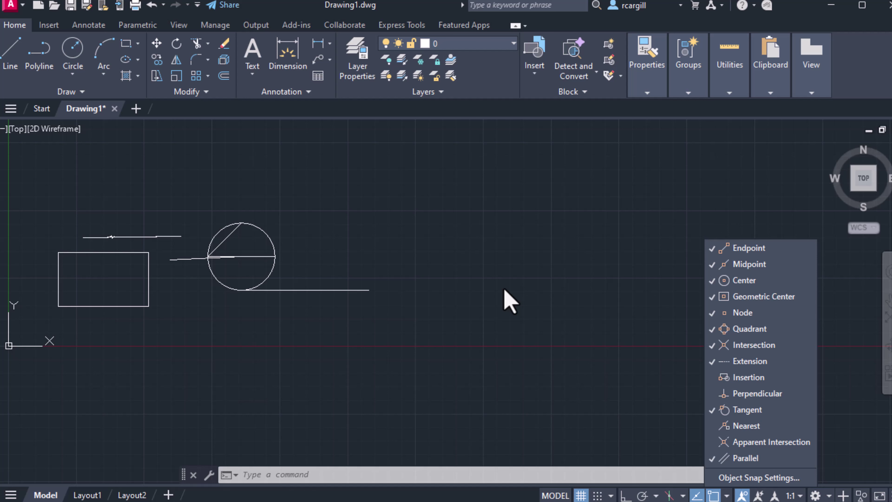
Step: Draw a diagonal line crossing the horizontal line that starts at the circle's bottom quadrant
left_click(4, 55)
middle_click_drag(323, 328, 228, 399)
scroll(213, 347, "up", 6)
middle_click_drag(185, 447, 229, 349)
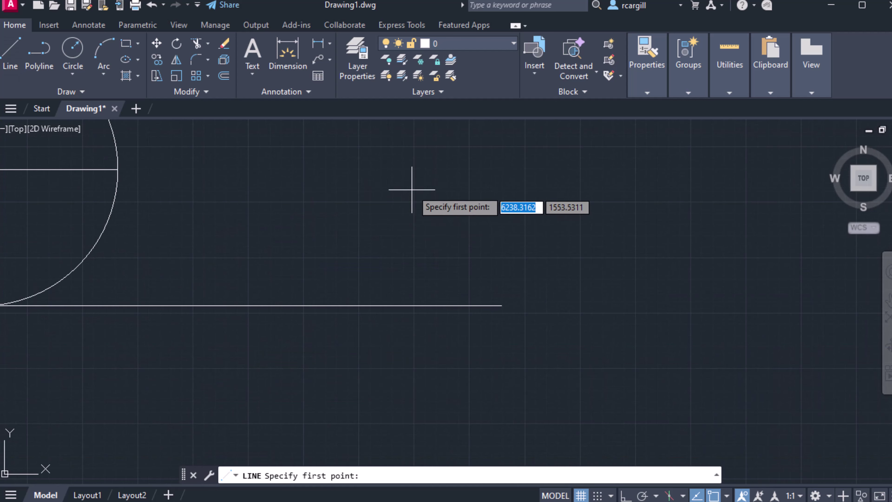
left_click(412, 187)
left_click(170, 401)
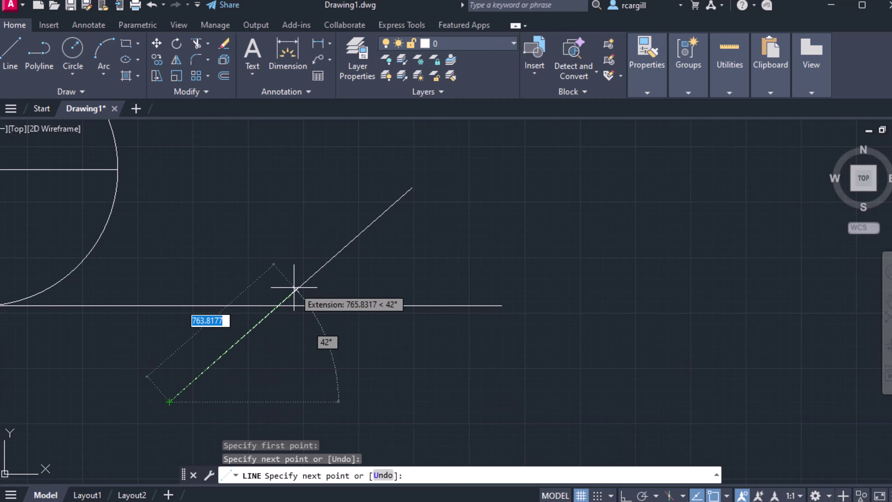
key("Return")
Step: Turn off the Intersection object snap and try starting a line where the diagonal and horizontal lines cross
left_click(5, 40)
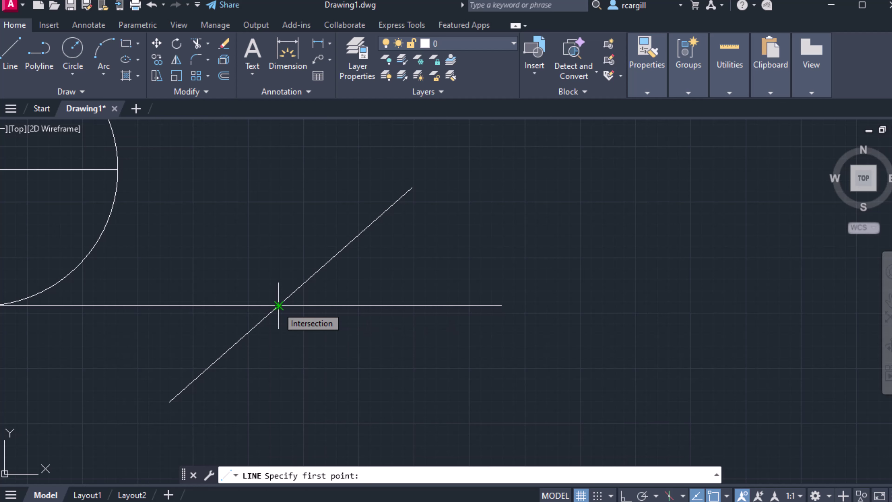
left_click(726, 495)
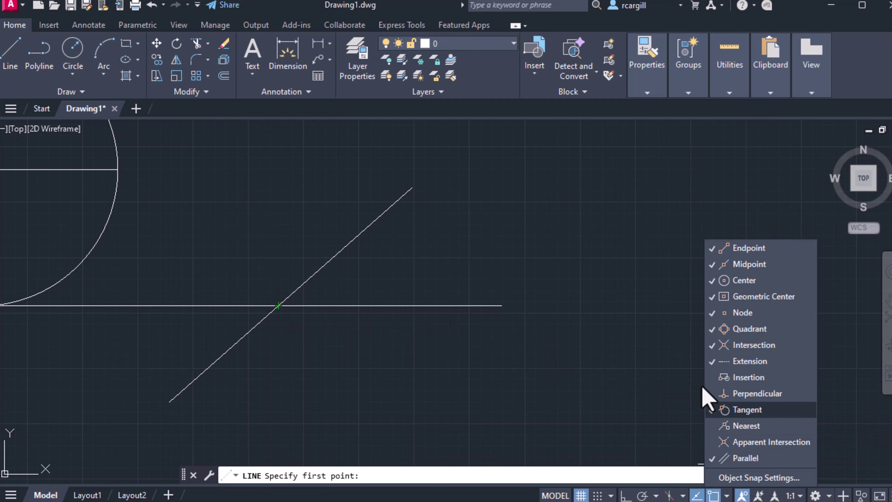
left_click(713, 351)
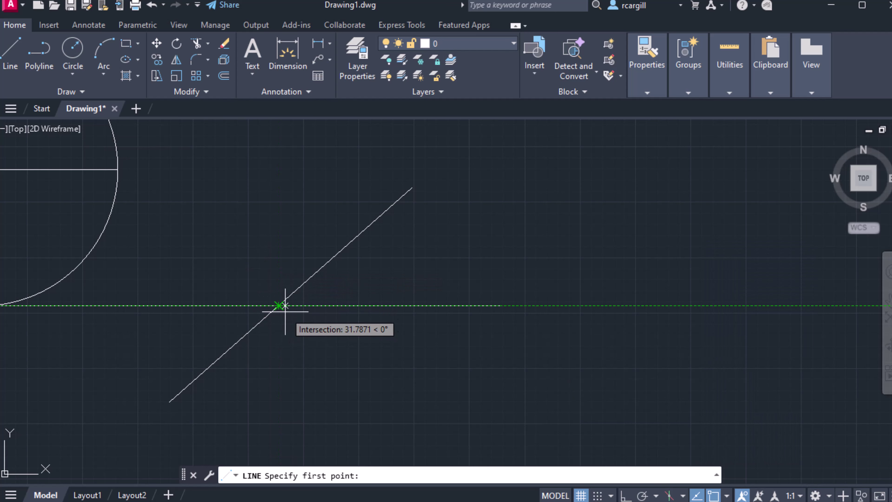
key("Escape")
key("Escape")
key("Escape")
left_click(9, 56)
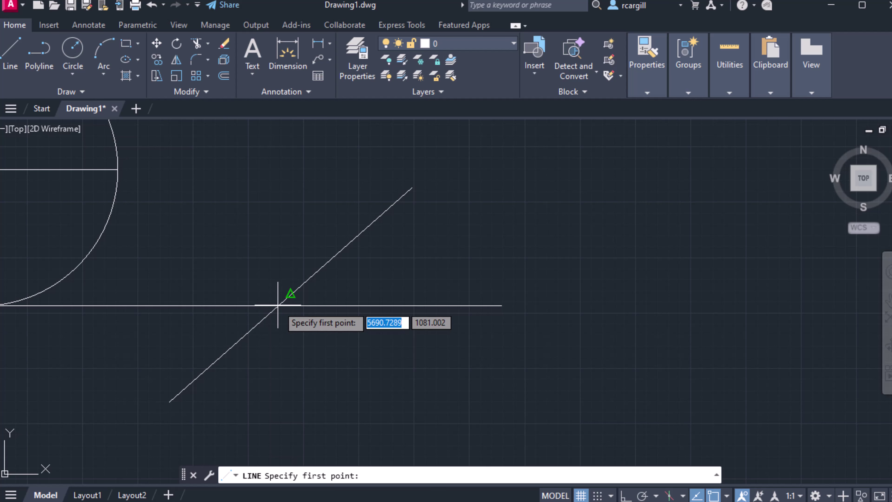
scroll(277, 305, "up", 2)
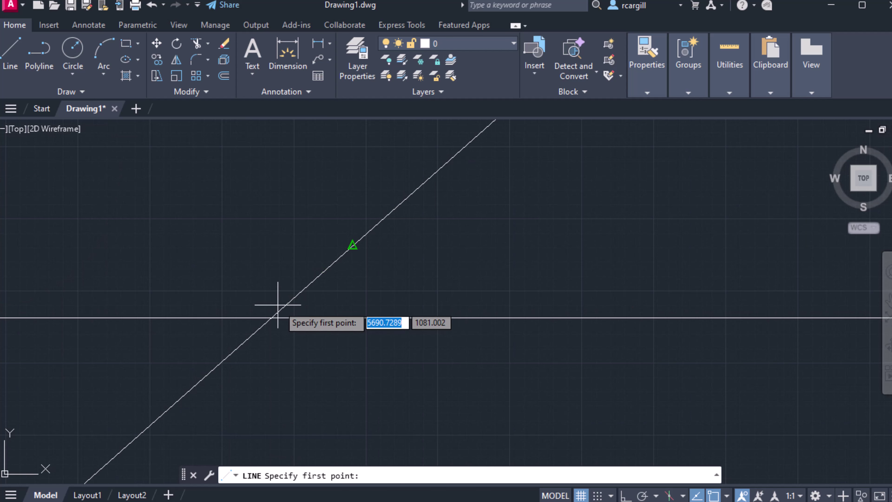
Step: Turn on the Intersection object snap and pick the crossing of the diagonal and horizontal lines as the first point
left_click(726, 495)
left_click(746, 348)
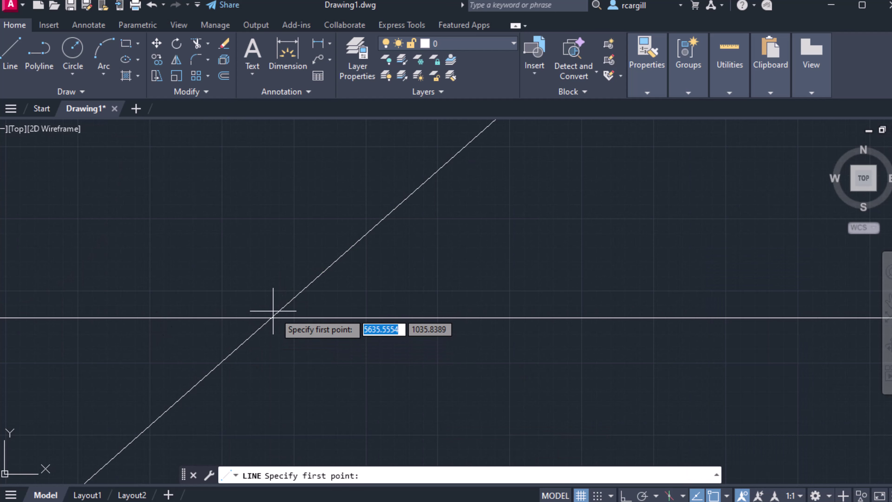
left_click(271, 317)
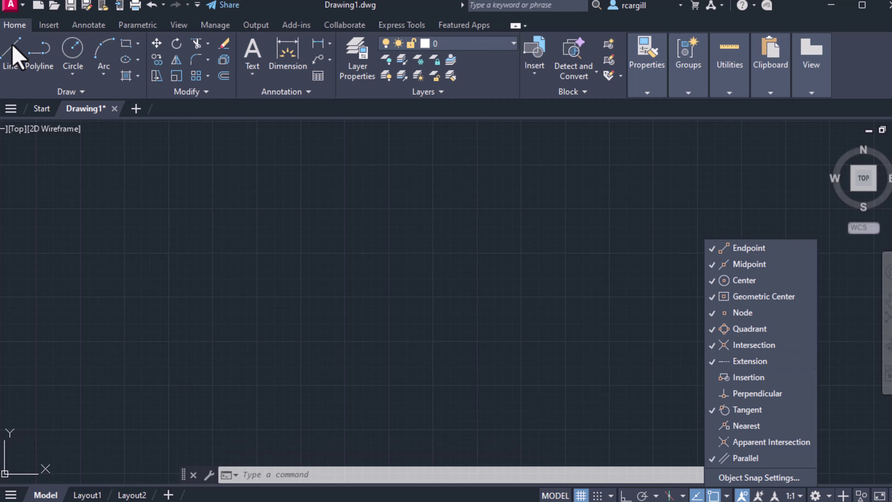
Step: Draw a single, nearly horizontal line in an empty area of the drawing
left_click(11, 52)
left_click(88, 264)
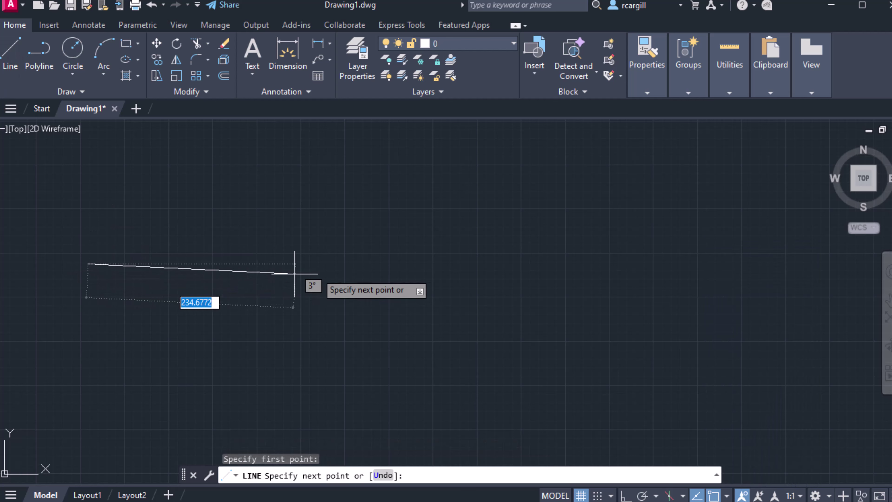
left_click(388, 262)
key("Return")
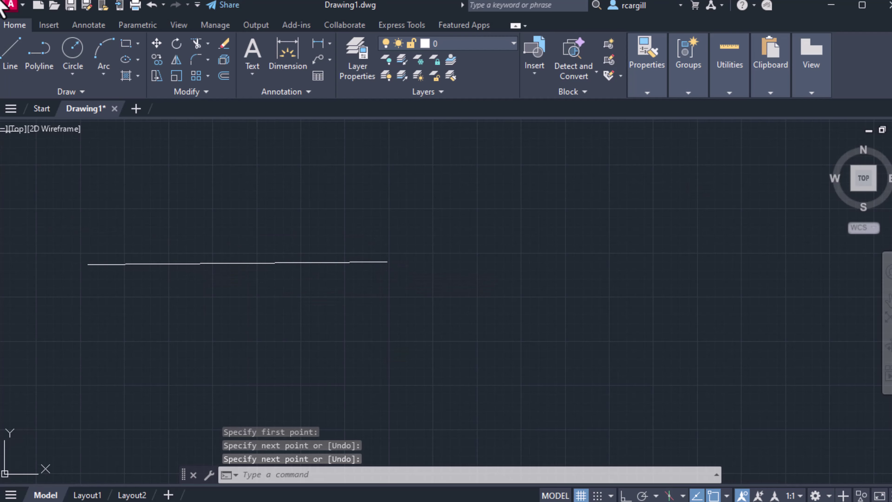
Step: Draw a horizontal line starting 200 units beyond the right endpoint of the new line, using its extension path
left_click(9, 68)
middle_click_drag(437, 282, 334, 302)
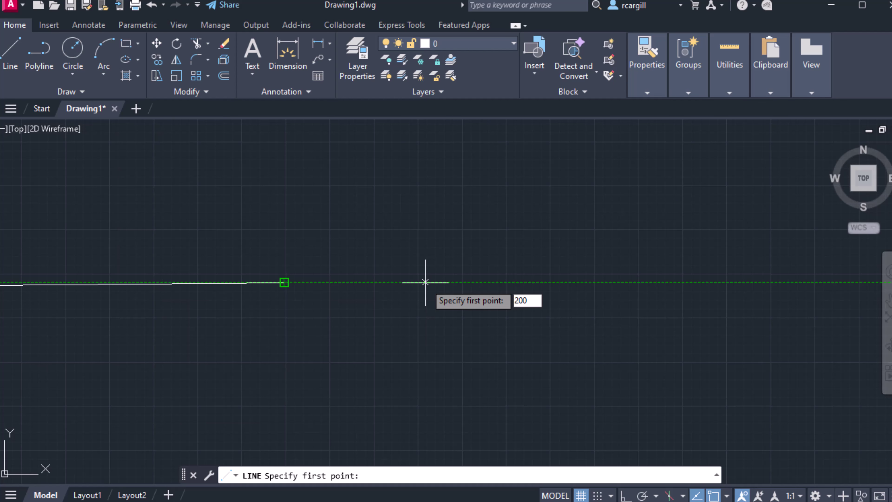
key("Return")
middle_click_drag(633, 257, 512, 280)
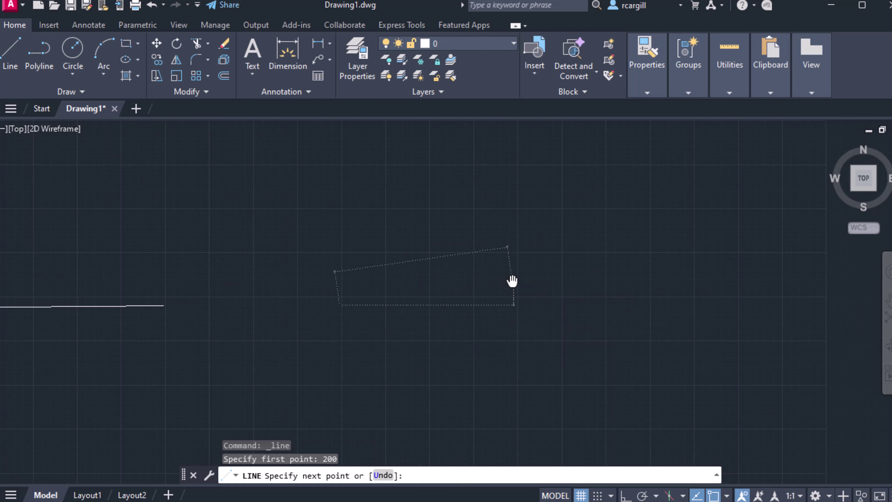
left_click(620, 304)
key("Escape")
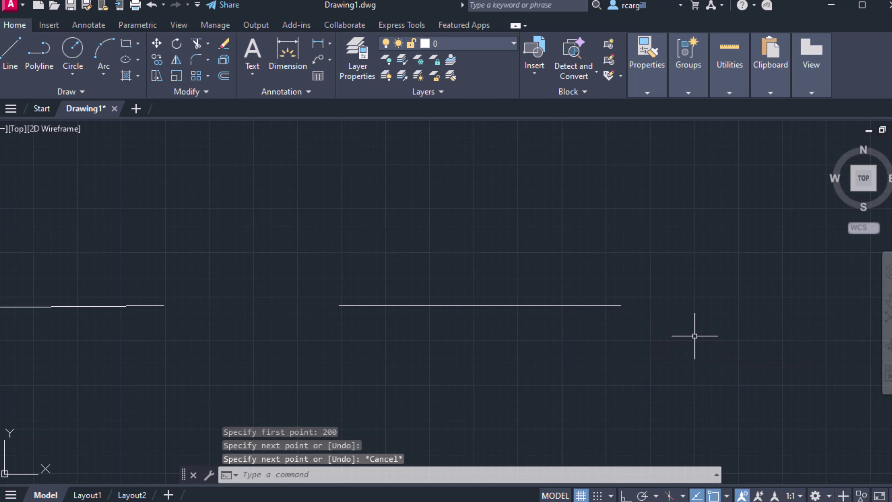
Step: Enable the Insertion object snap
scroll(334, 256, "down", 2)
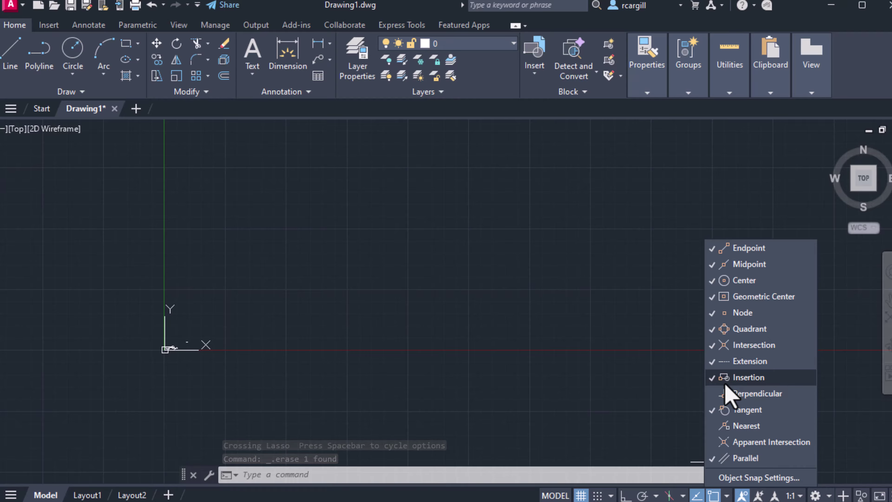
left_click(751, 393)
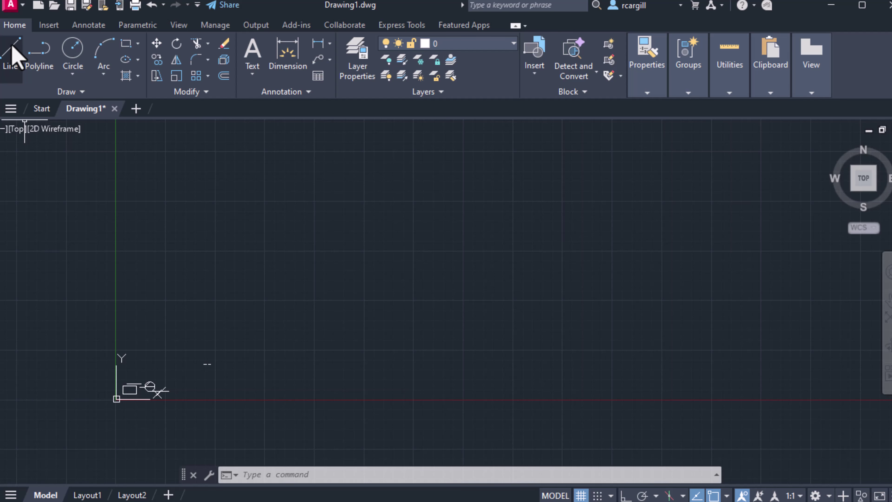
left_click(11, 53)
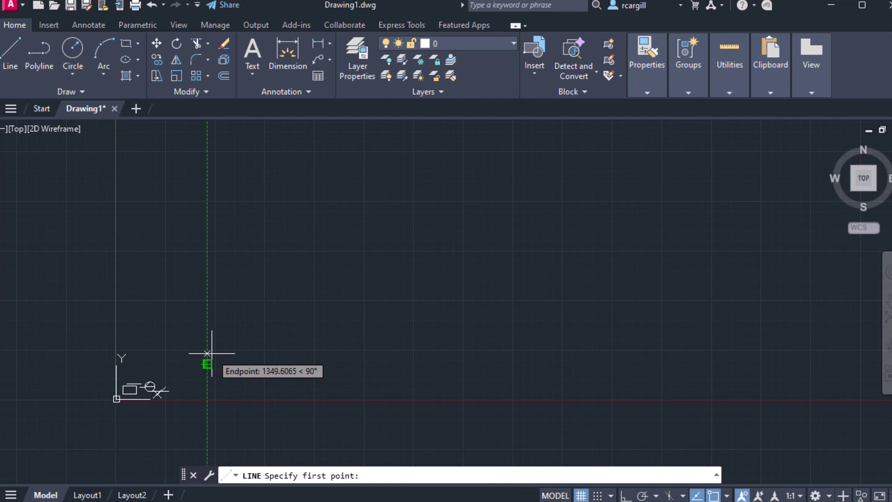
left_click(726, 495)
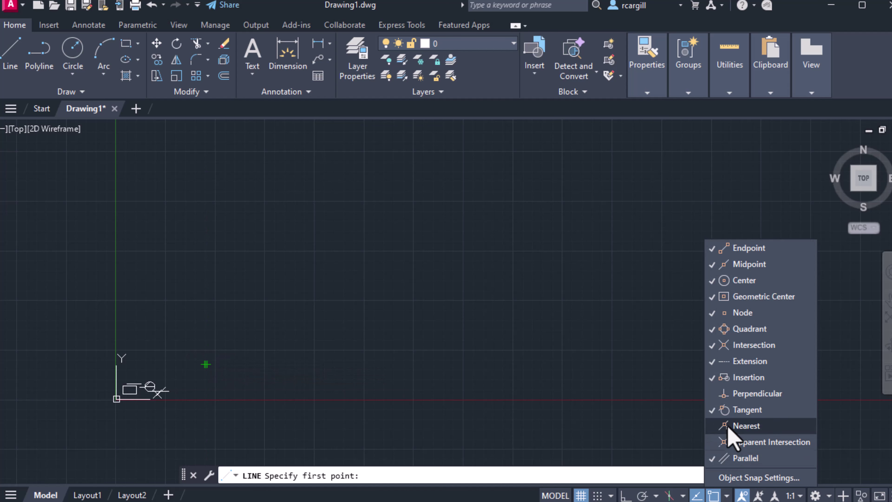
left_click(354, 298)
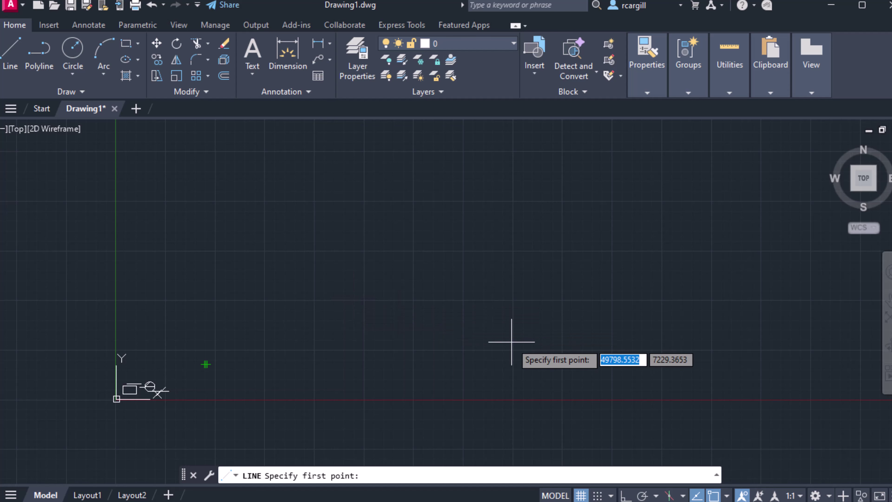
key("Escape")
key("Escape")
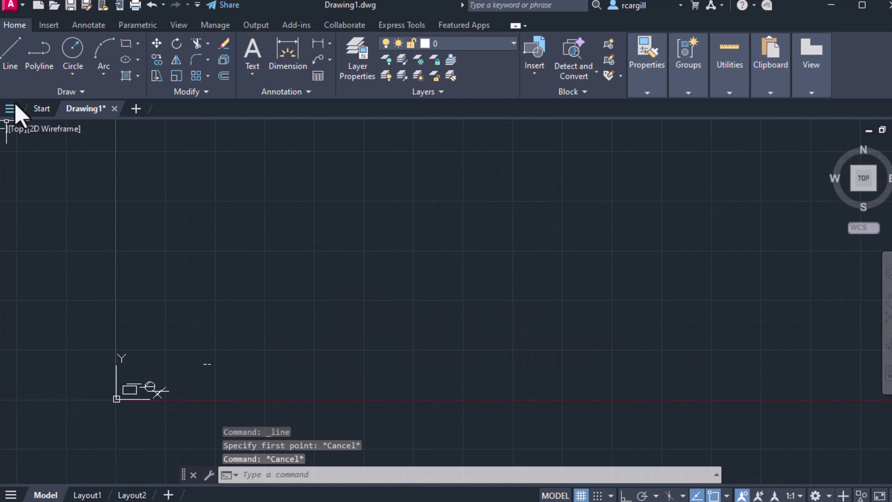
Step: Draw a long horizontal line in the empty area above the existing shapes, with Ortho mode turned on
left_click(12, 52)
left_click(259, 293)
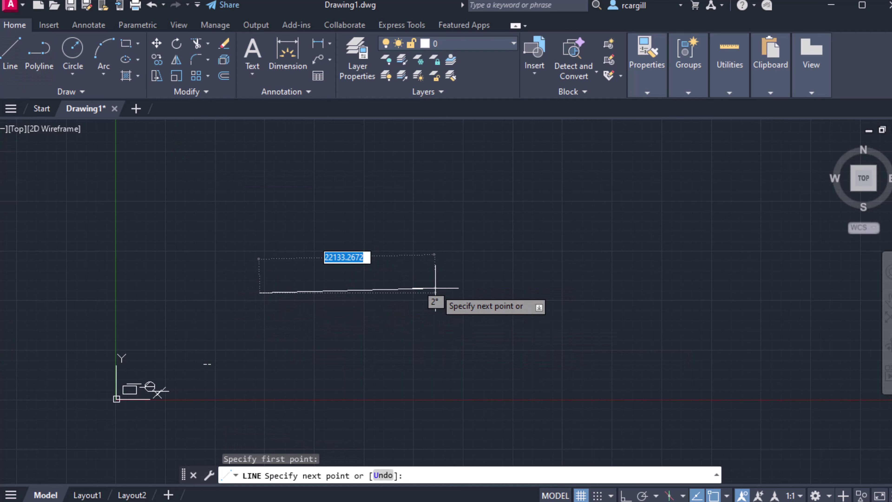
left_click(625, 496)
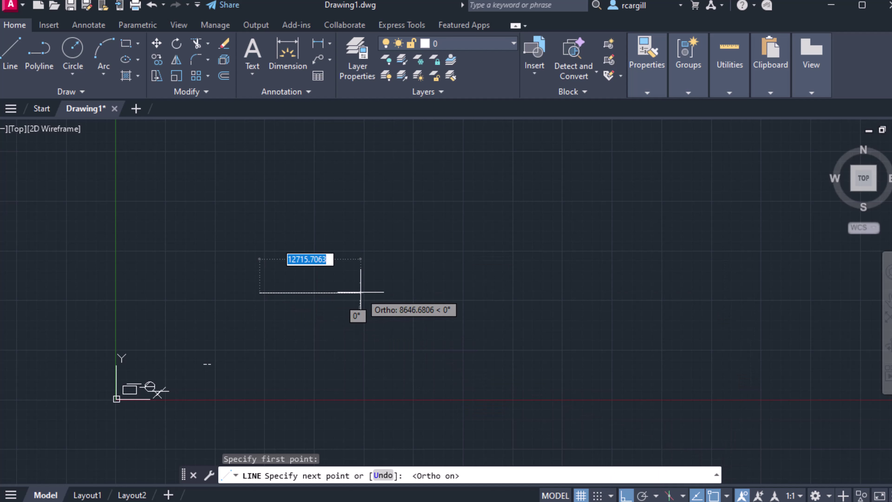
left_click(467, 292)
key("Return")
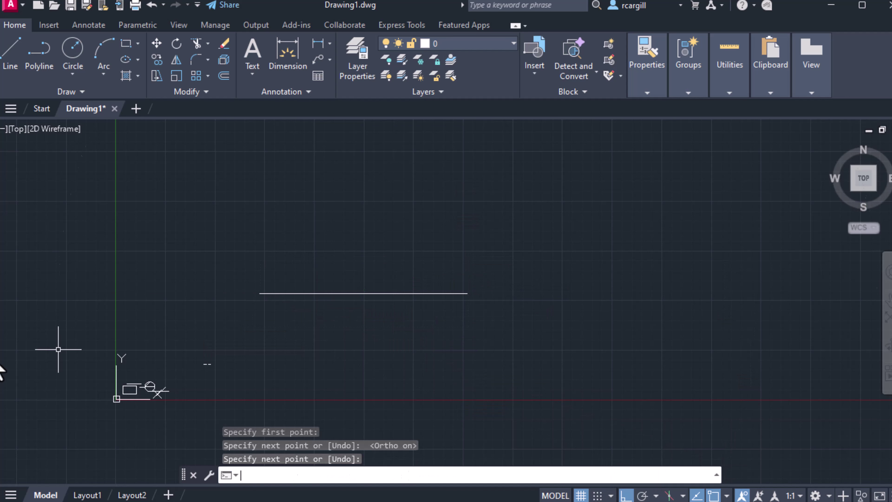
Step: With Ortho mode off, draw a line from a point above the long horizontal line down to its perpendicular snap point
left_click(16, 48)
middle_click_drag(352, 203, 286, 251)
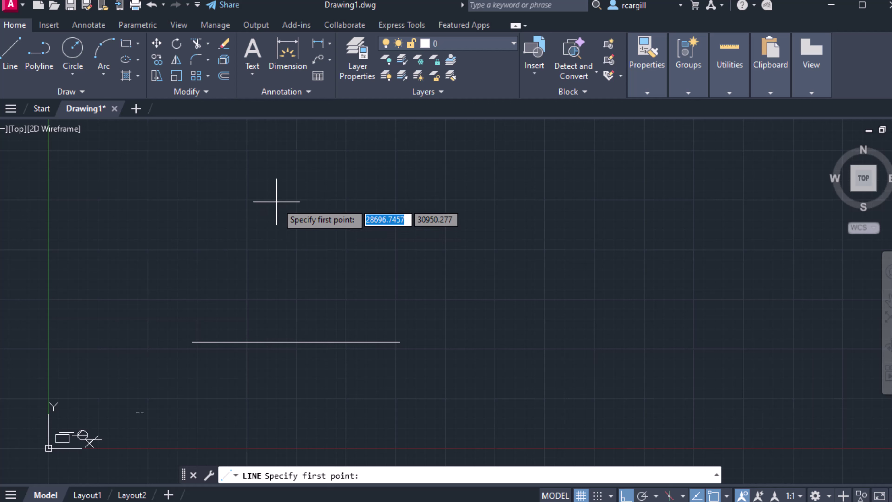
left_click(291, 200)
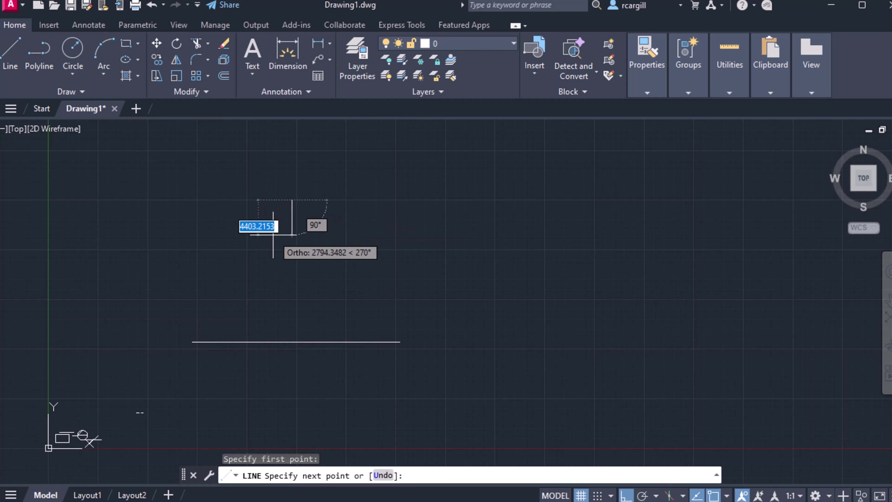
left_click(624, 495)
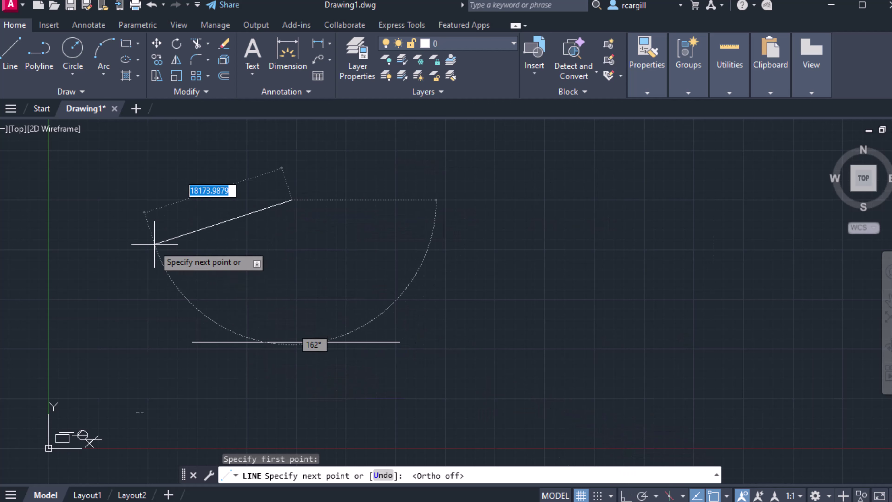
left_click(292, 341)
key("Escape")
key("Escape")
key("Escape")
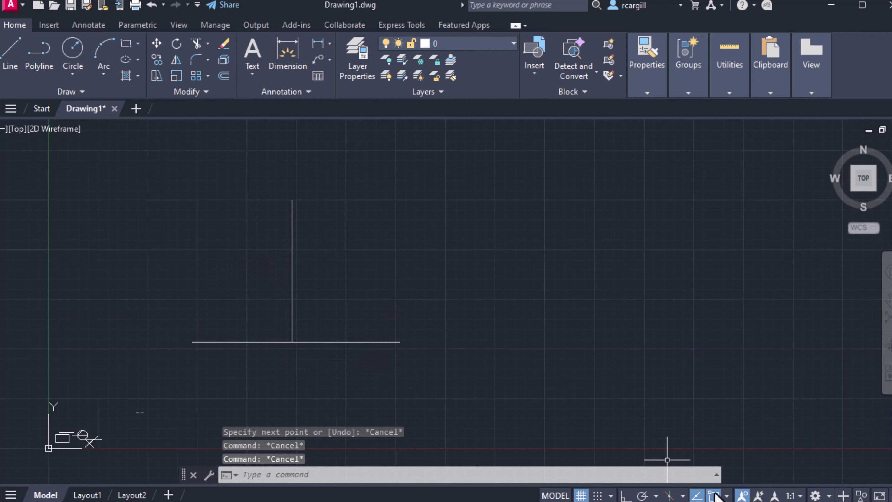
Step: Check which object snap modes are enabled, including Perpendicular and Tangent, and look over the shapes drawn near the origin
left_click(726, 496)
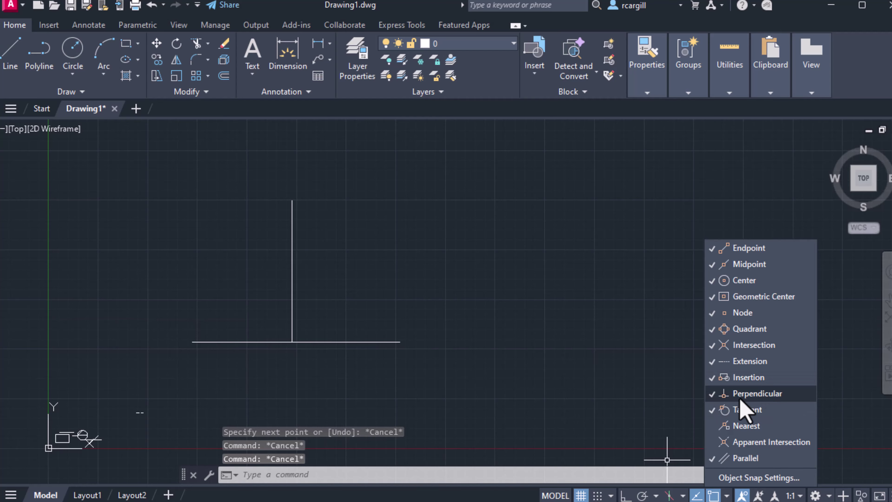
left_click(396, 301)
scroll(448, 291, "down", 1)
middle_click_drag(450, 291, 240, 301)
scroll(44, 374, "up", 2)
middle_click_drag(43, 375, 416, 318)
scroll(268, 380, "up", 2)
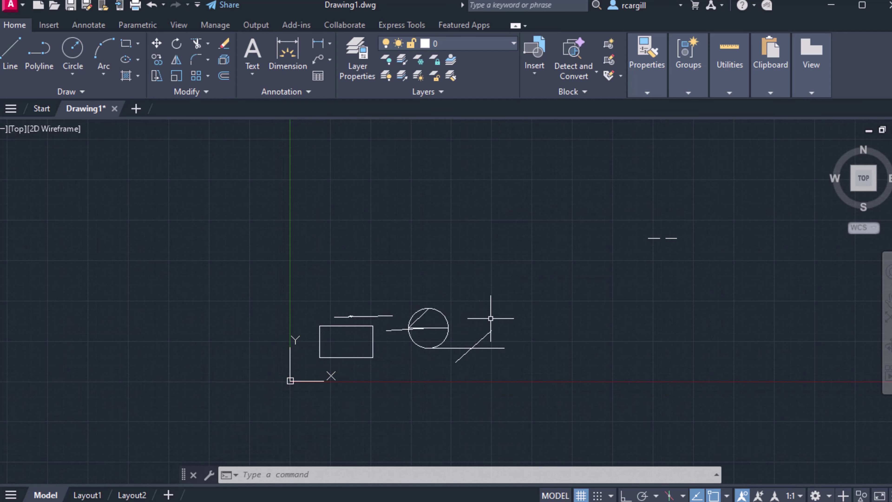
middle_click_drag(356, 301, 106, 332)
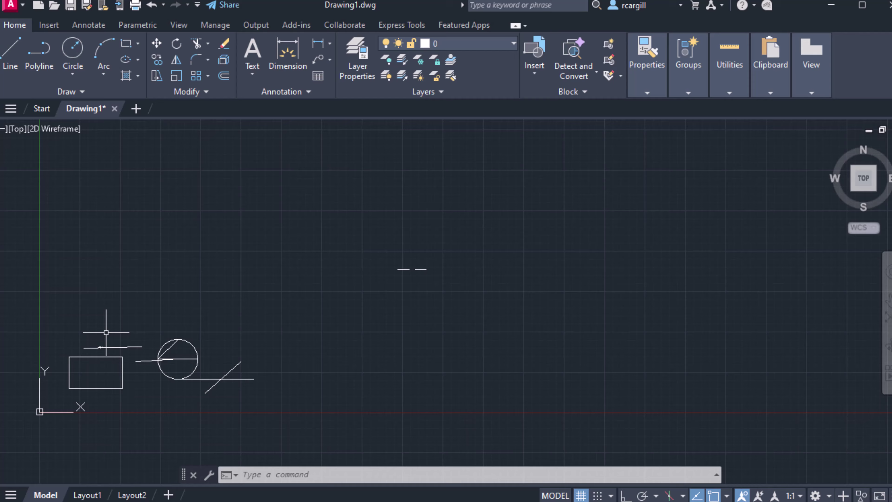
Step: Draw a circle just below and to the right of the two short collinear lines
left_click(73, 46)
middle_click_drag(301, 272, 31, 234)
left_click(188, 267)
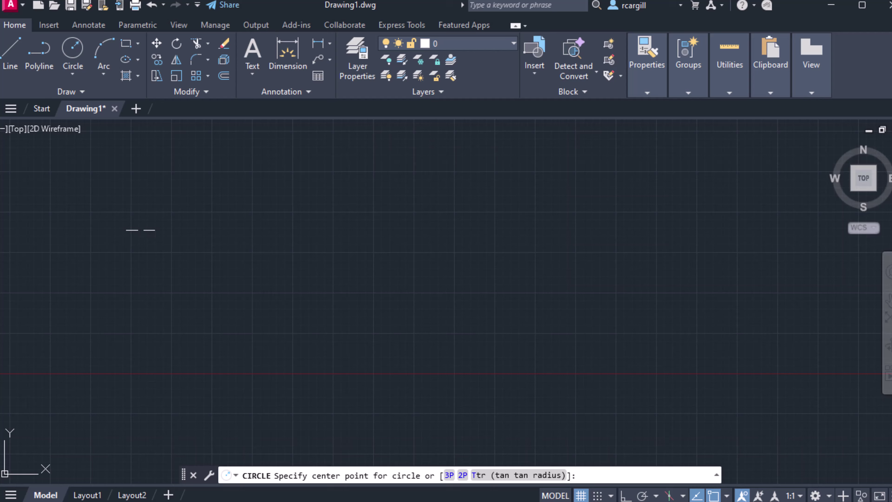
left_click(215, 248)
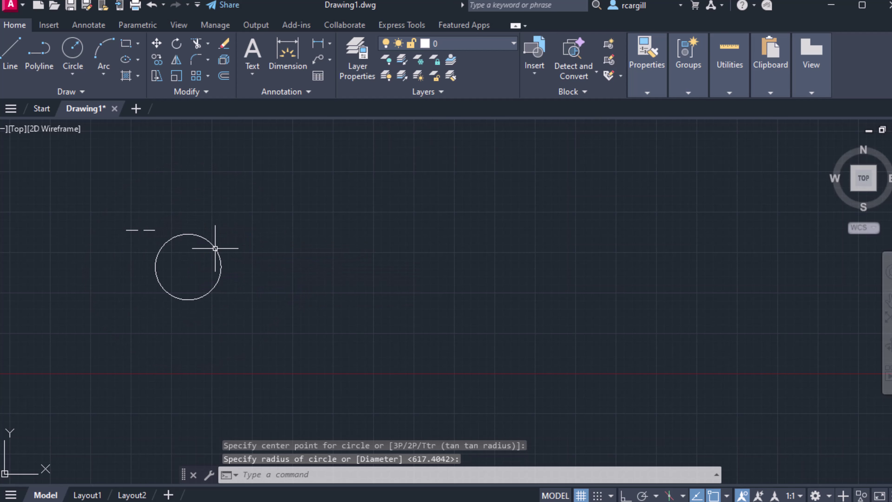
Step: Draw a line from below right of the circle to its tangent point, continuing with a second segment past the tangent point
left_click(6, 54)
left_click(259, 340)
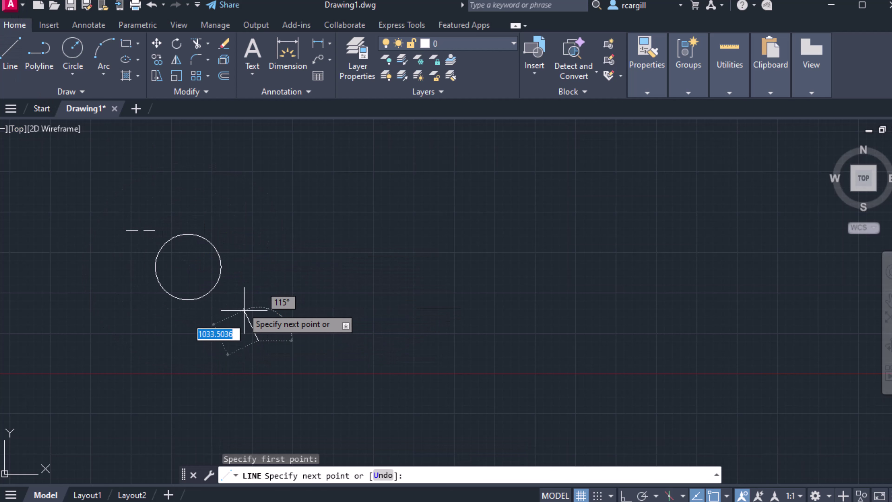
scroll(218, 252, "up", 6)
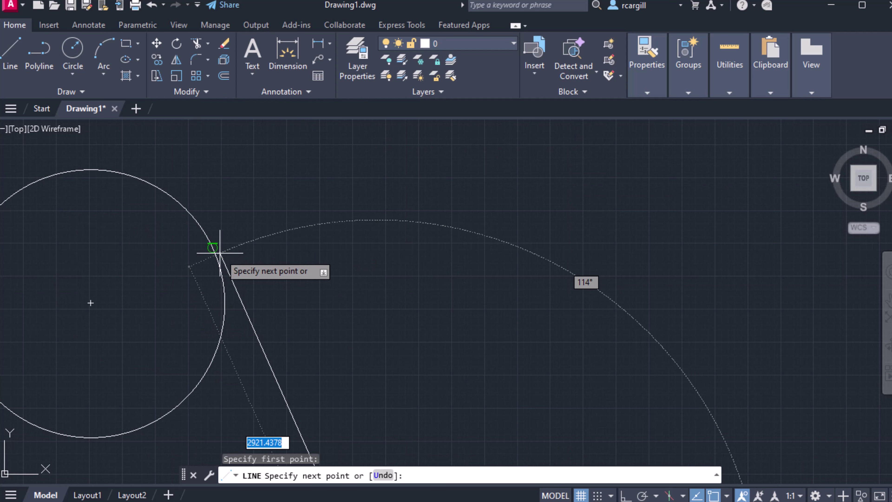
left_click(213, 247)
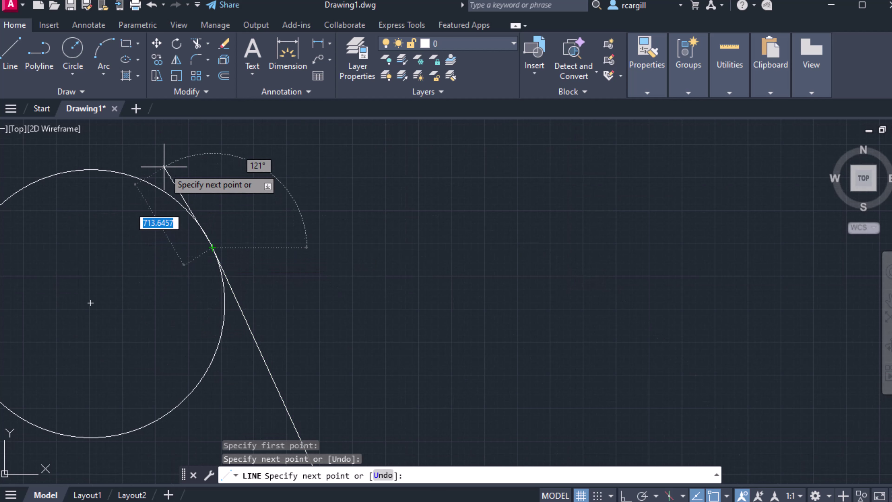
left_click(168, 149)
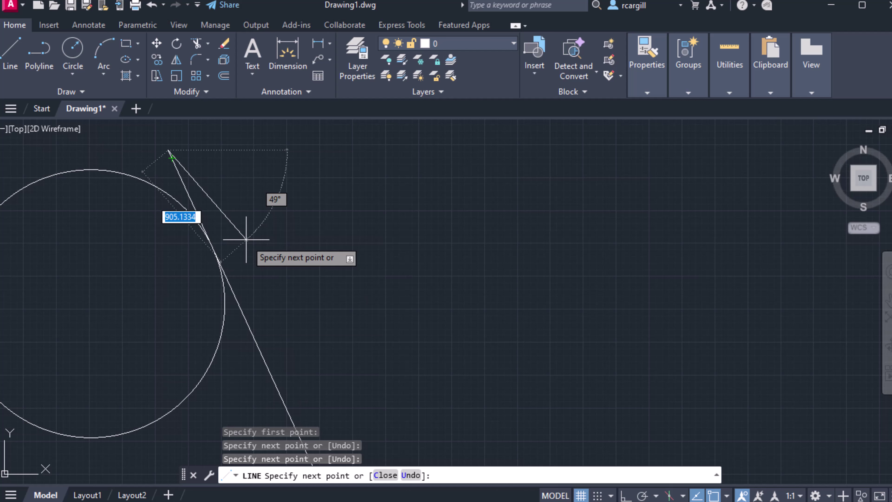
key("Escape")
scroll(248, 200, "down", 2)
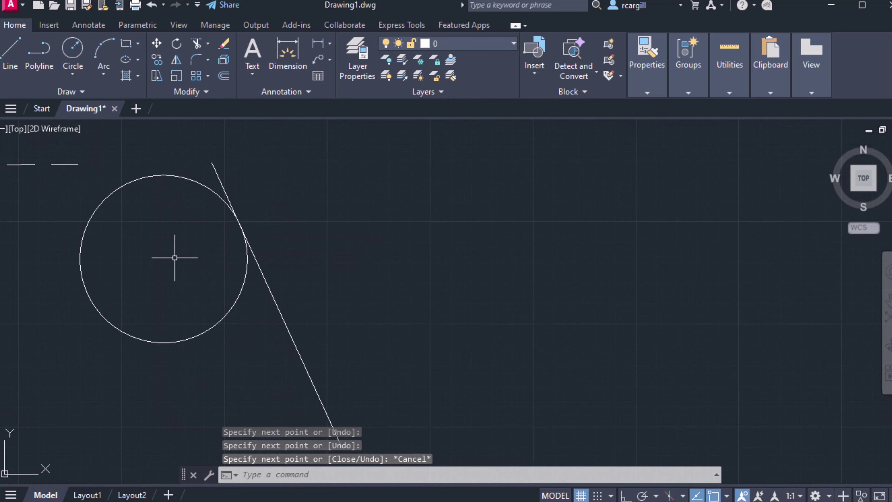
Step: Turn on isometric drafting with the left isoplane
scroll(203, 220, "down", 4)
middle_click_drag(215, 219, 232, 162)
scroll(235, 162, "up", 2)
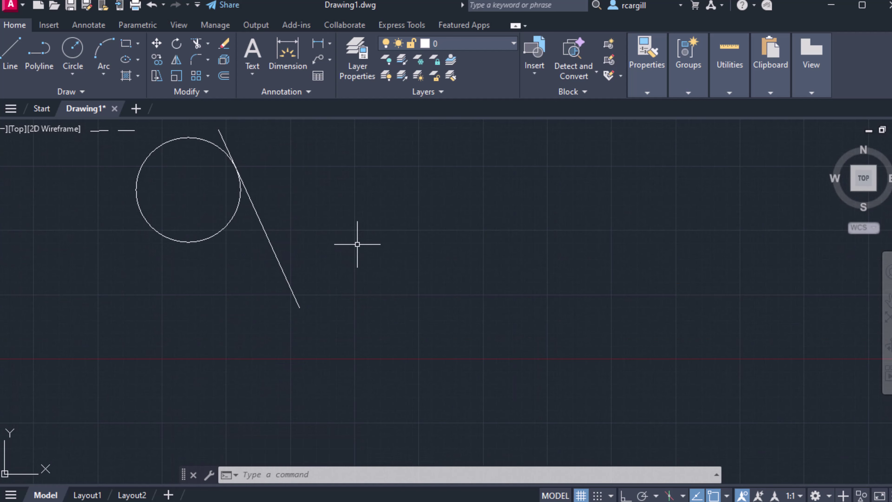
middle_click_drag(357, 244, 339, 291)
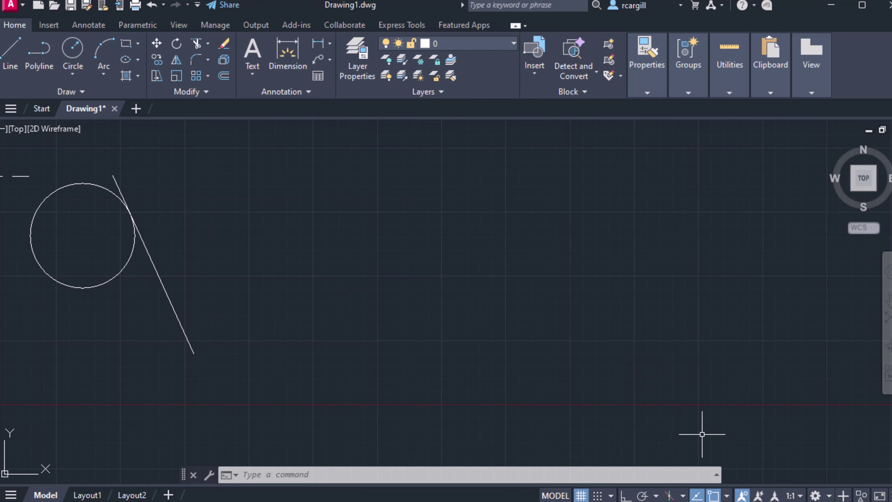
left_click(668, 495)
middle_click_drag(343, 229, 237, 272)
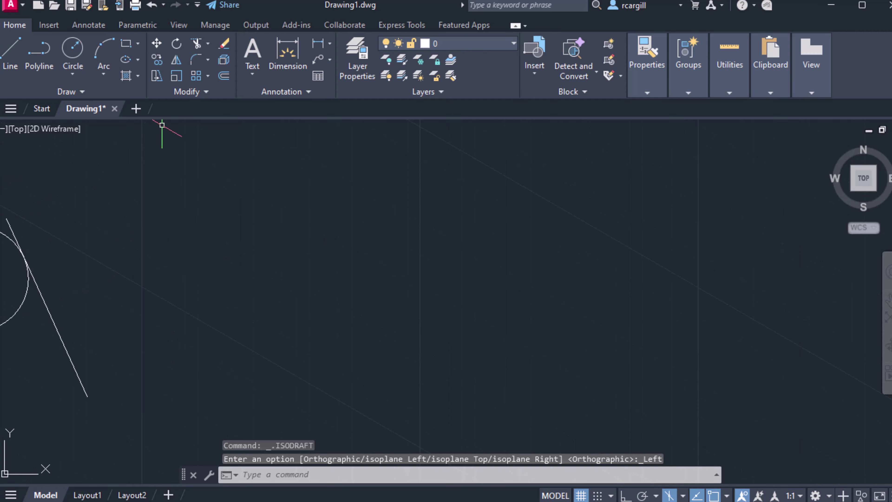
key("Escape")
key("Escape")
key("Escape")
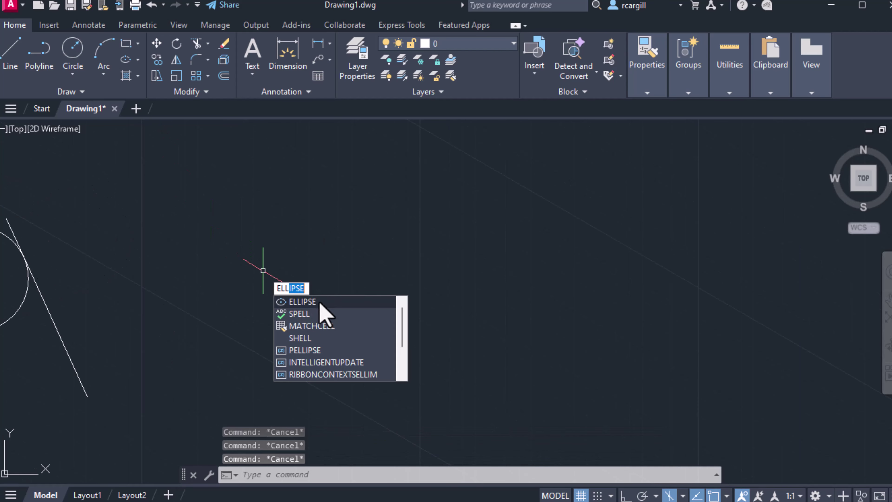
Step: Draw an isocircle on the left isoplane in the empty area beside the circle and its tangent line, using the Ellipse command
key("Return")
left_click(516, 478)
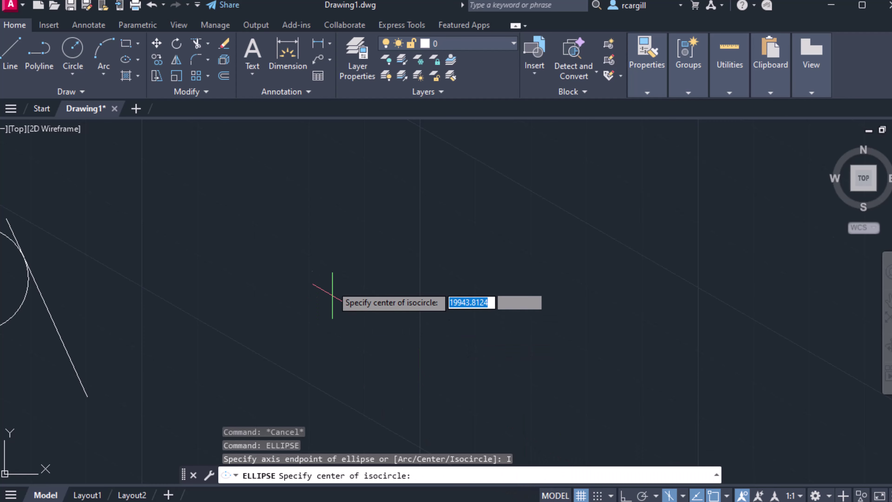
left_click(326, 249)
left_click(428, 289)
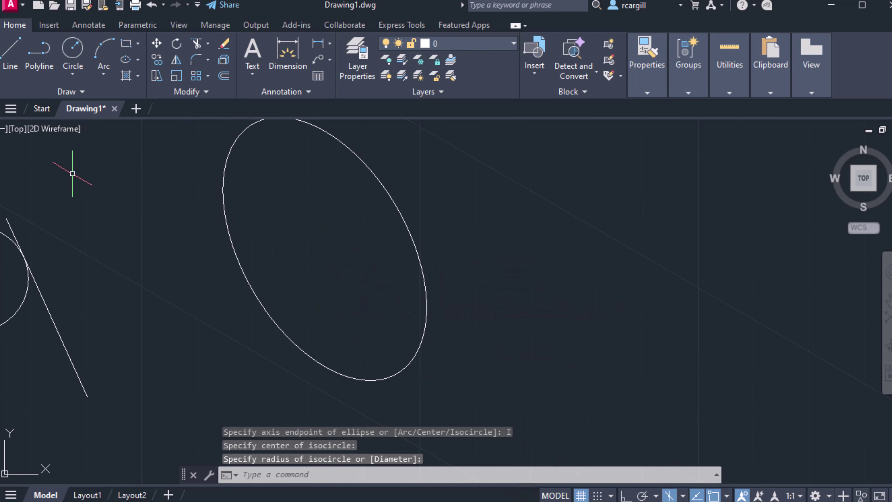
Step: Draw a line from the isocircle's lower-right quadrant point, rising up and to the right at about 30°
middle_click_drag(351, 211, 318, 289)
left_click(14, 61)
middle_click_drag(506, 325, 402, 260)
left_click(259, 366)
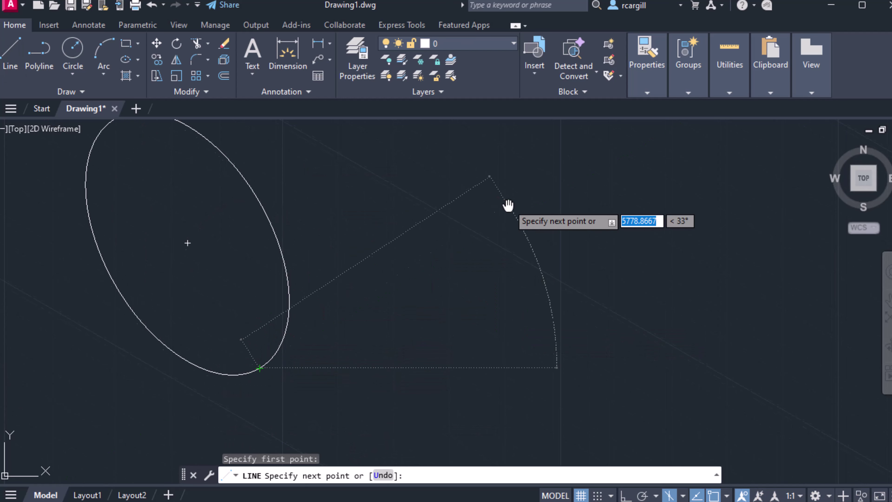
middle_click_drag(541, 140, 470, 194)
left_click(495, 241)
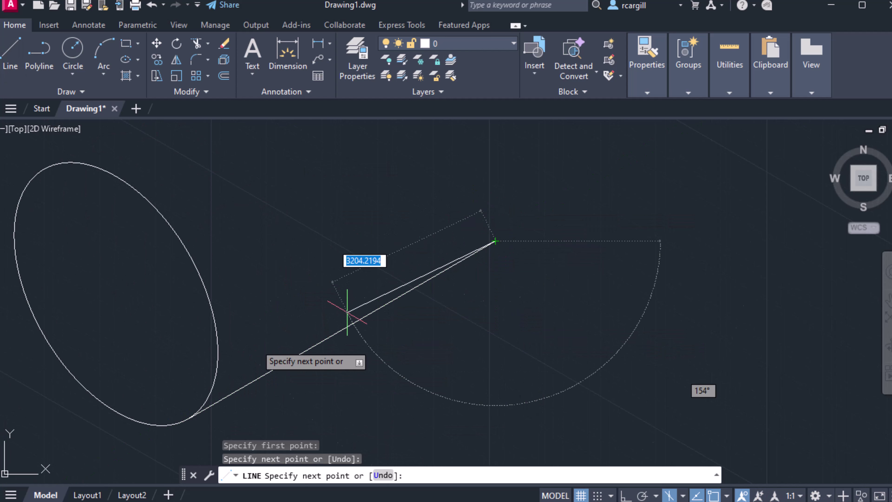
key("Return")
middle_click_drag(234, 399, 229, 425)
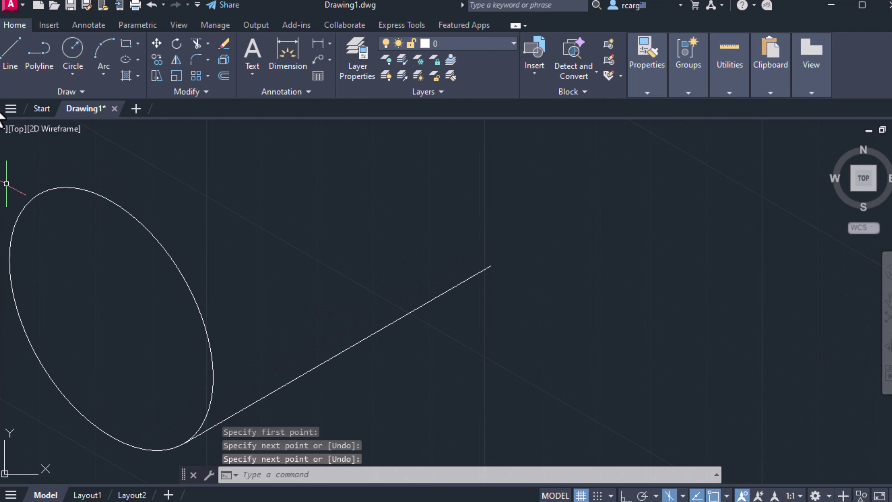
left_click(10, 52)
middle_click_drag(79, 243, 120, 299)
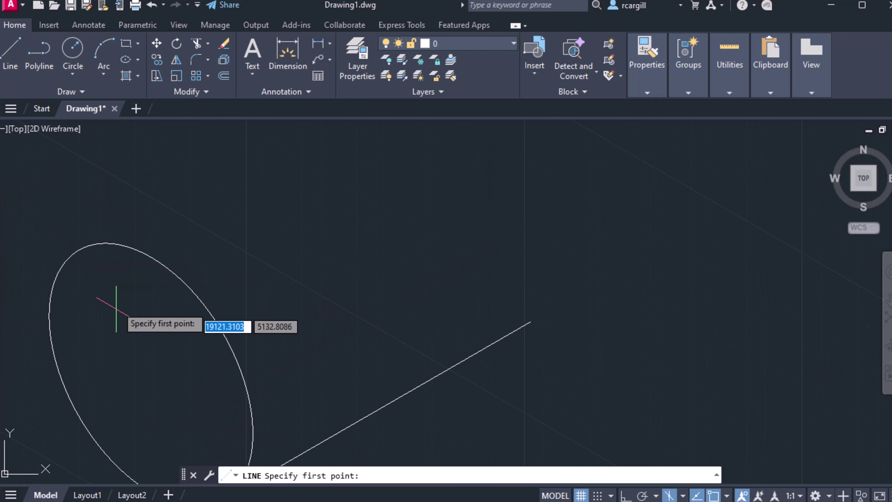
left_click(80, 248)
middle_click_drag(198, 218, 136, 255)
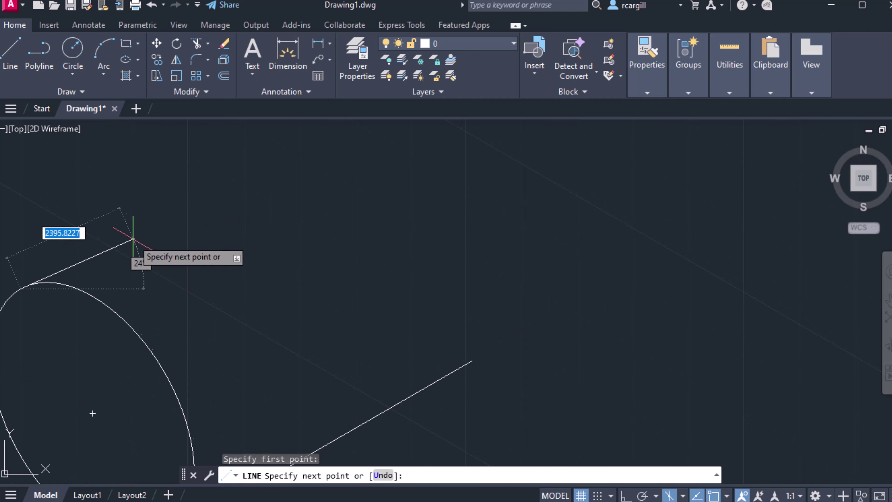
middle_click_drag(304, 90, 255, 139)
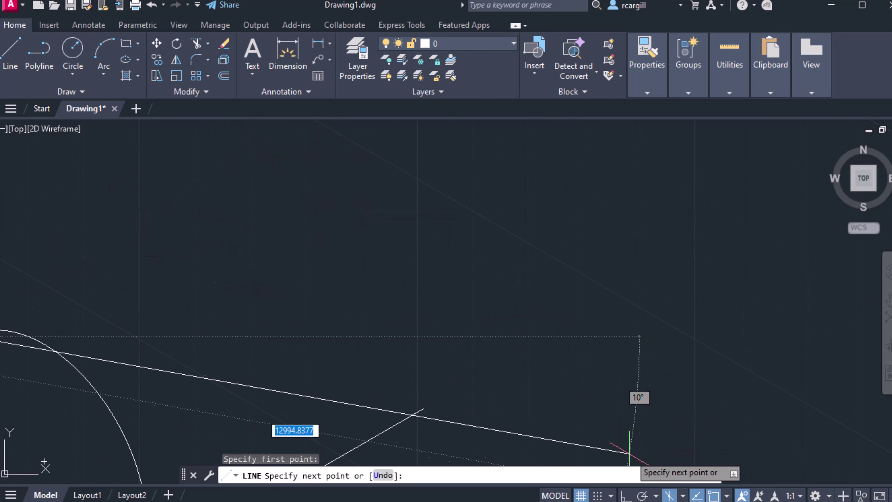
key("F8")
scroll(259, 171, "down", 2)
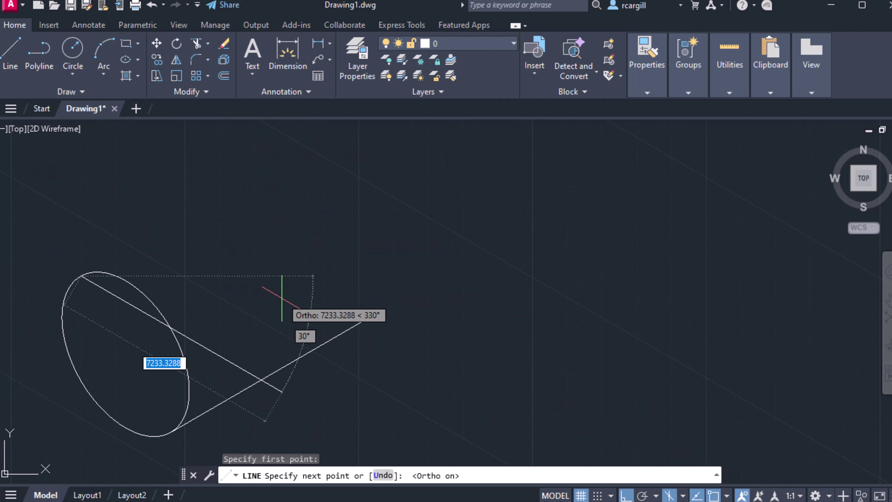
key("Escape")
Step: Copy the slanted line from its lower endpoint to the isocircle's upper-left quadrant point
left_click(280, 366)
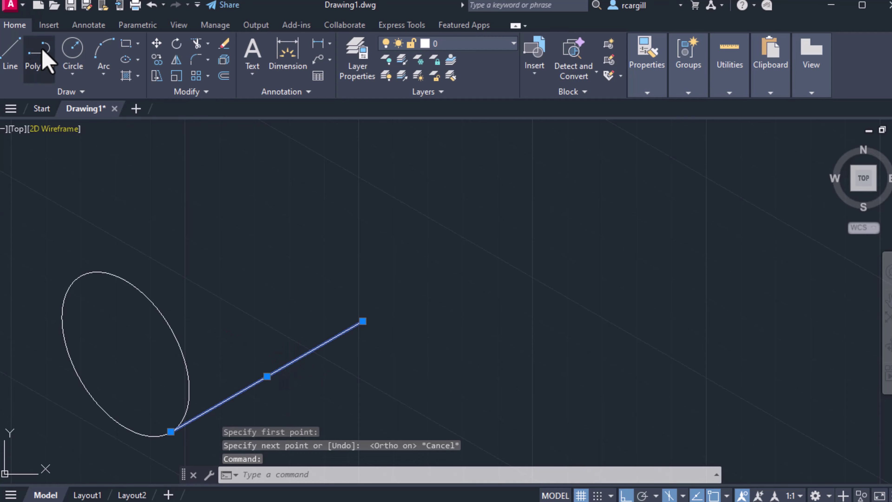
left_click(157, 59)
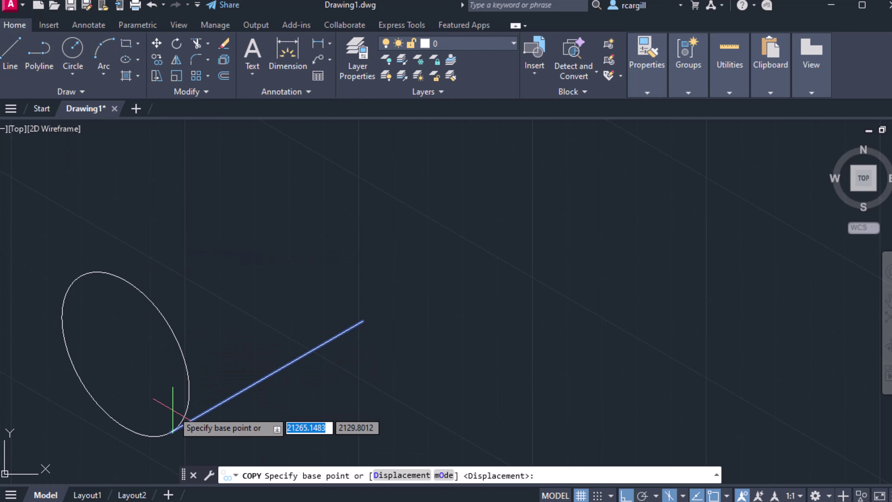
left_click(170, 432)
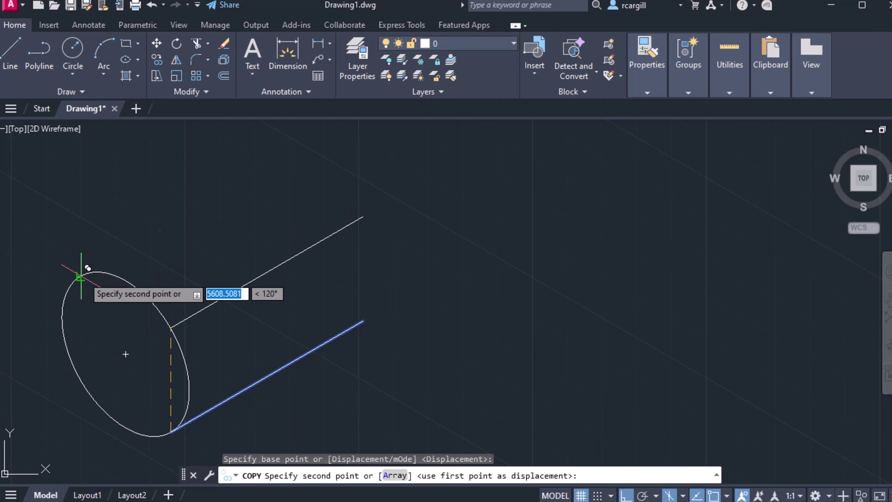
left_click(84, 272)
key("Escape")
key("Escape")
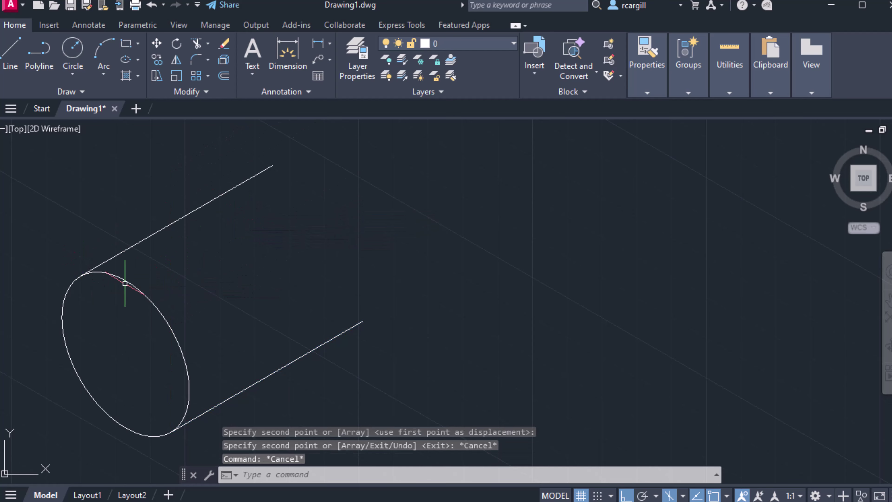
Step: Copy the isocircle from its lower-right quadrant point to the midpoint of the lower slanted line
left_click(116, 271)
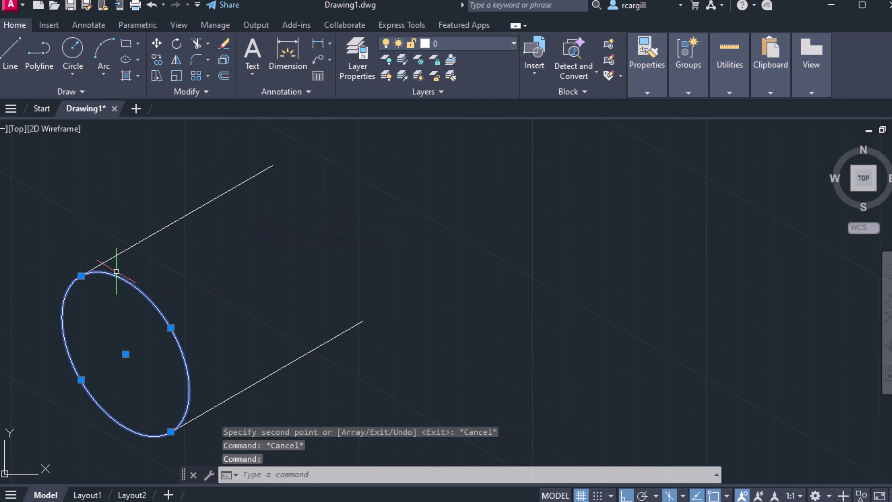
left_click(160, 61)
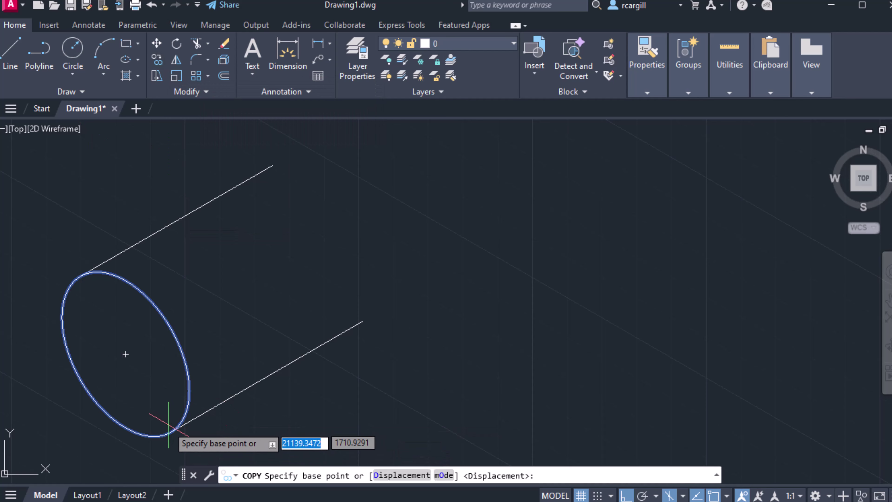
left_click(171, 432)
left_click(171, 321)
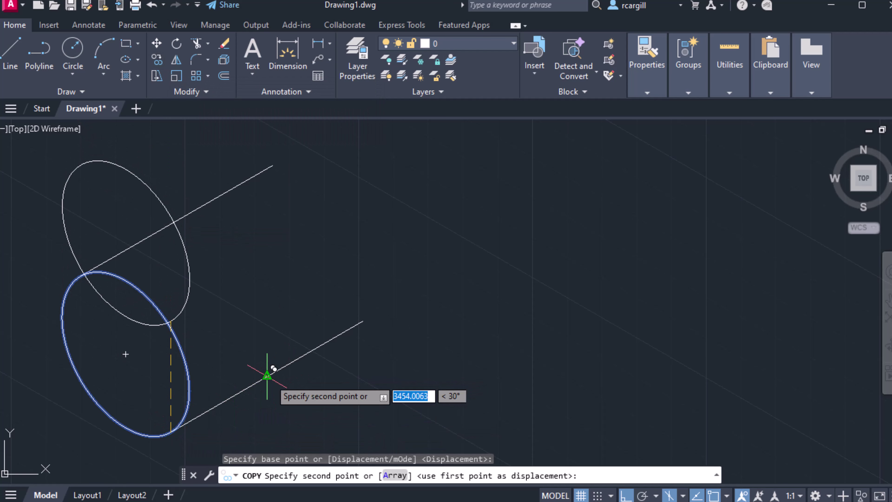
key("Escape")
key("Escape")
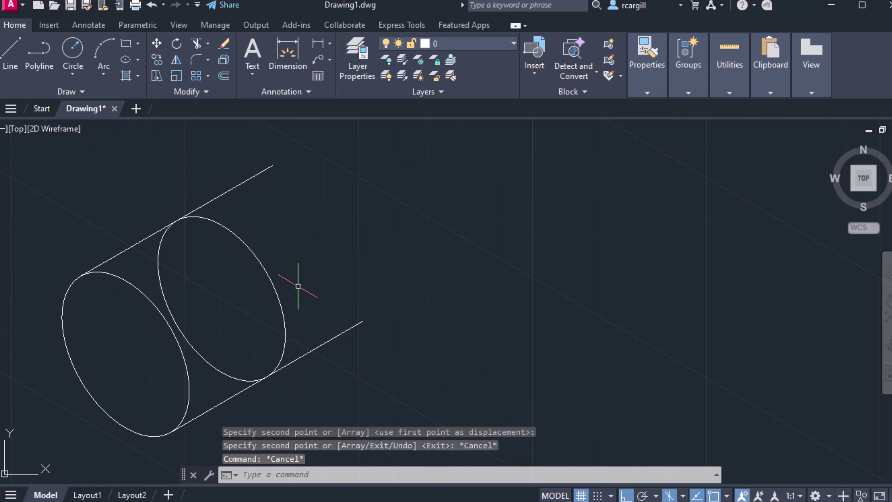
Step: Trim the slanted lines beyond the copied isocircle and remove the hidden arc between them, leaving a cylinder outline
key("Return")
left_click_drag(314, 353, 240, 149)
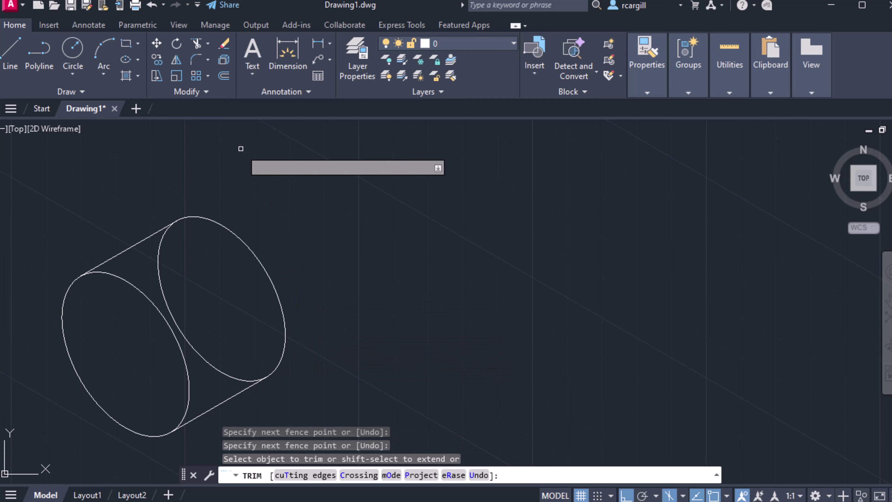
left_click(160, 254)
scroll(355, 226, "down", 2)
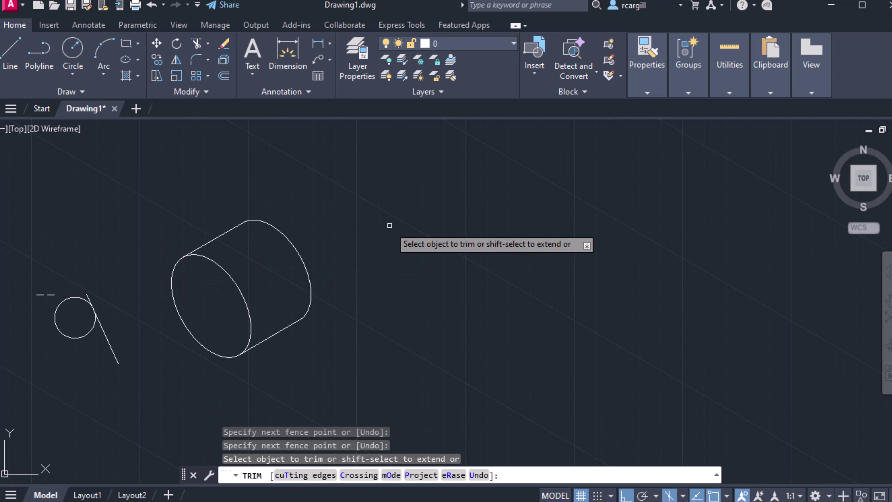
key("Escape")
key("Escape")
key("Escape")
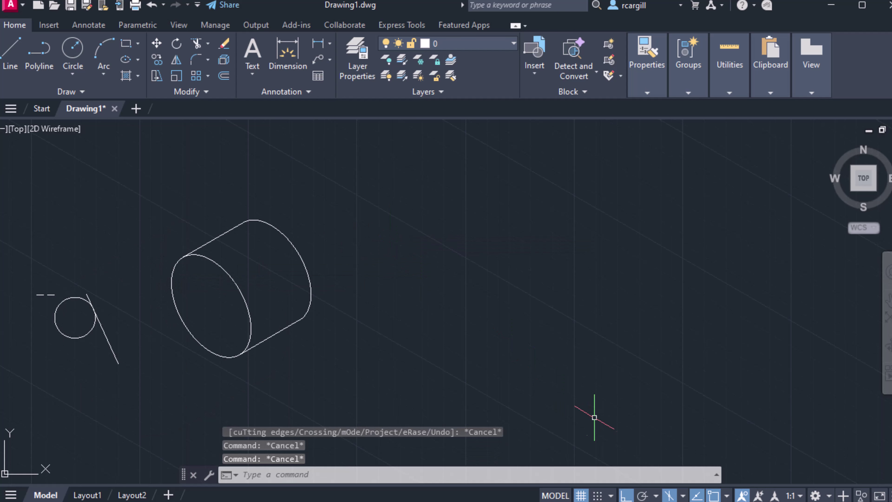
Step: Turn off isometric drafting and turn on the Nearest object snap
left_click(669, 495)
left_click(726, 495)
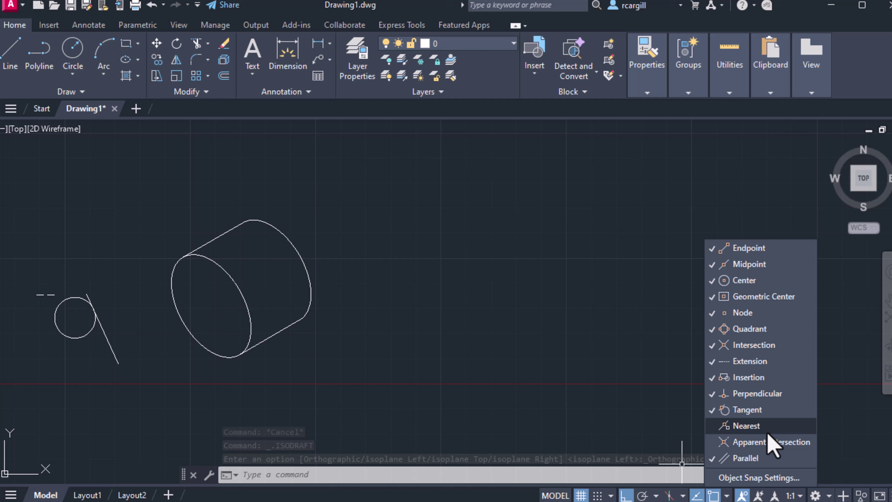
left_click(750, 427)
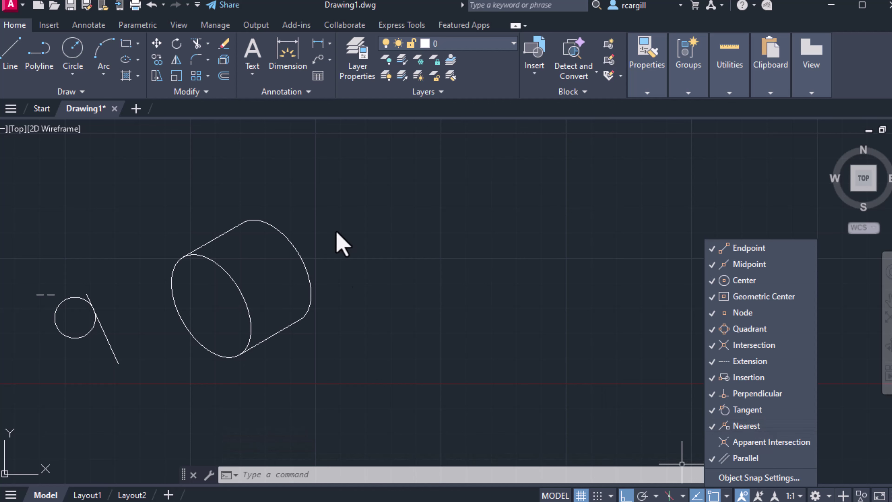
Step: Draw a horizontal line in the empty area to the right of the cylinder, below the short horizontal line
left_click(8, 74)
scroll(247, 233, "up", 5)
left_click(185, 281)
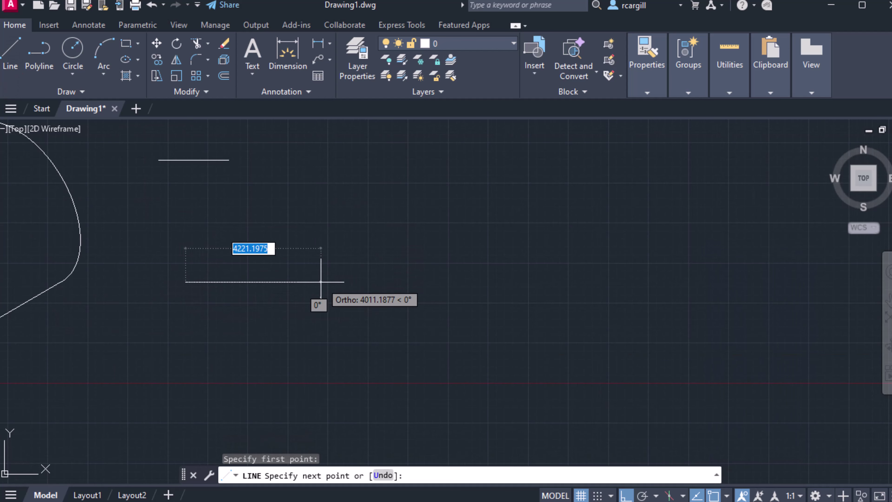
left_click(406, 282)
key("Return")
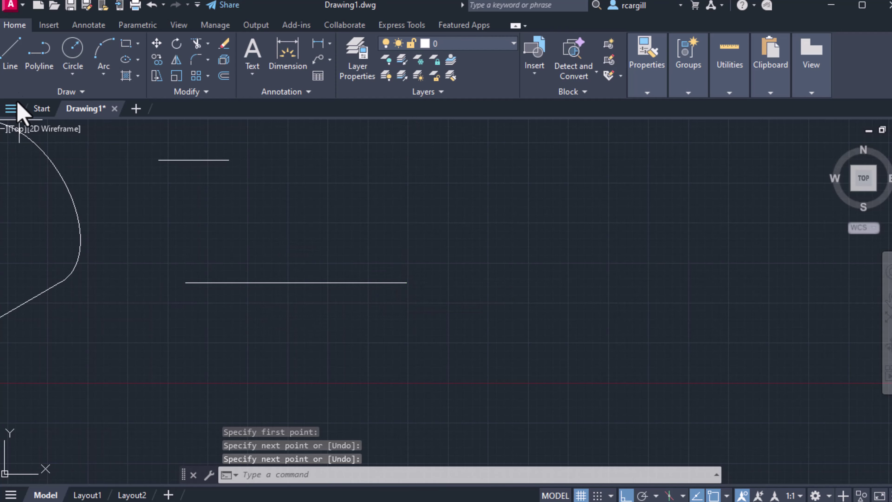
Step: Try to draw a line from below the long horizontal line to it using the Nearest snap
left_click(14, 51)
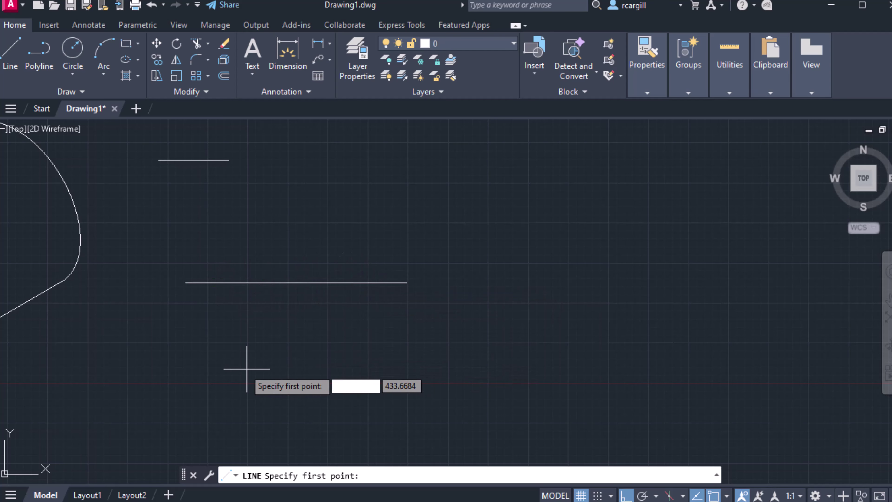
left_click(207, 367)
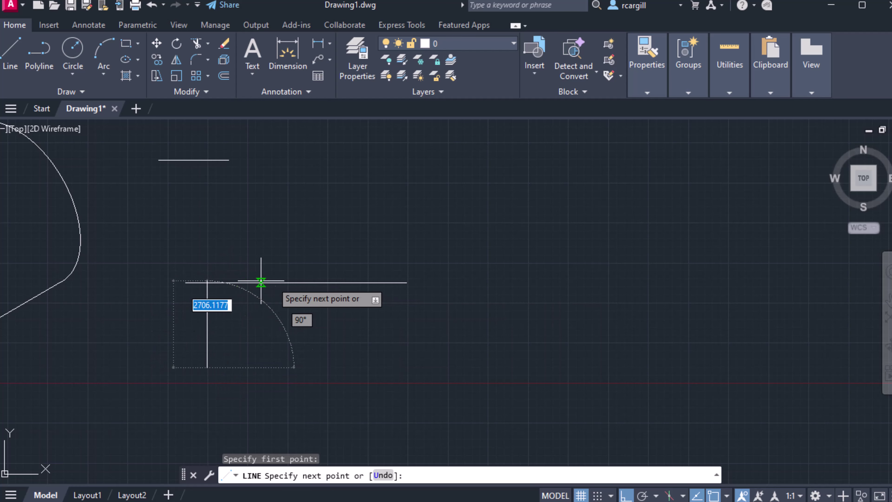
key("Escape")
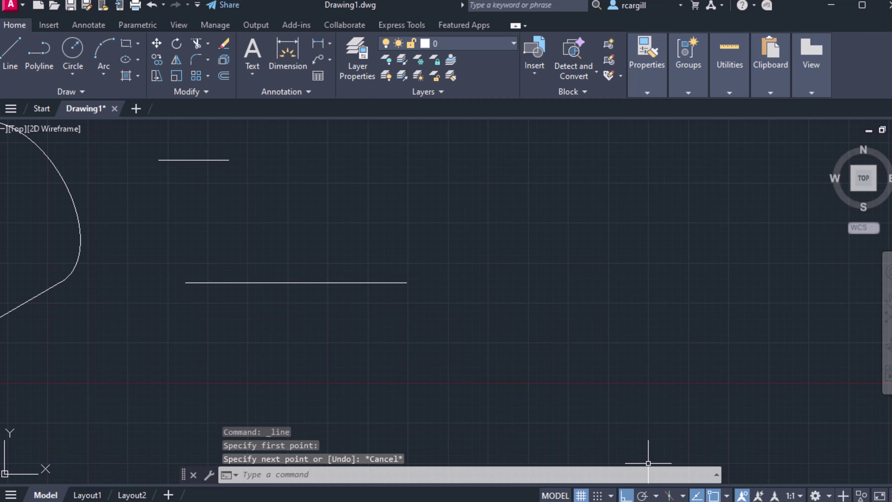
Step: Turn on the Apparent Intersection object snap and draw a larger circle overlapping the top of the small circle with the tangent line
left_click(726, 495)
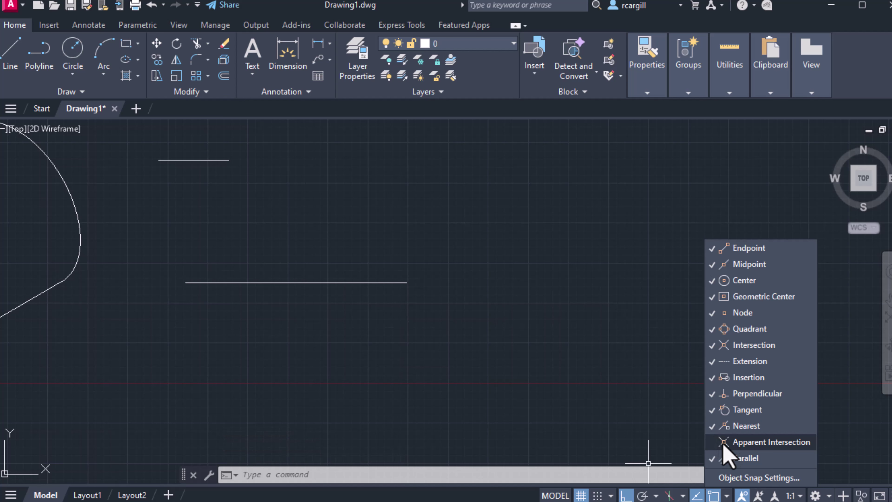
left_click(518, 300)
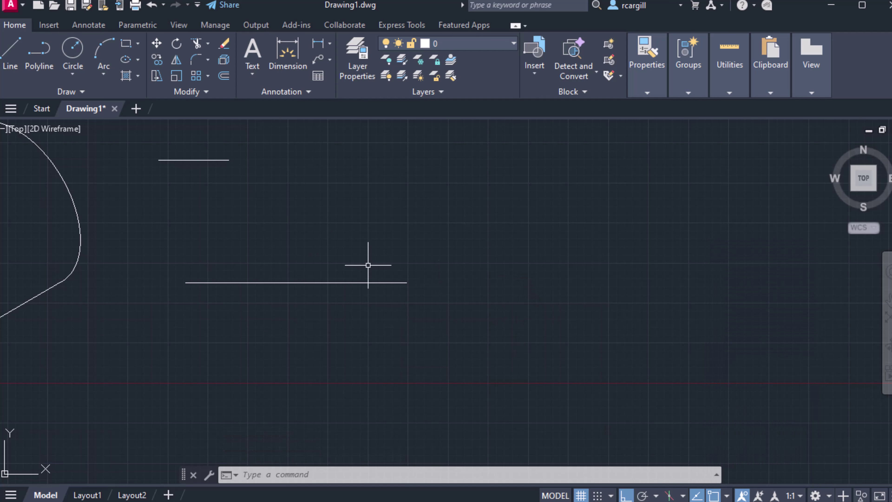
scroll(140, 198, "down", 2)
middle_click_drag(175, 216, 302, 314)
left_click(73, 49)
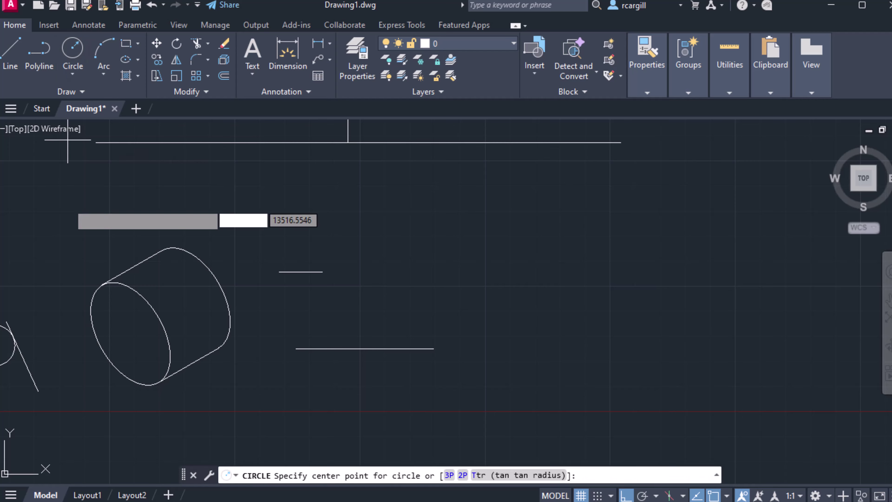
middle_click_drag(86, 332, 282, 279)
scroll(191, 274, "up", 4)
left_click(175, 167)
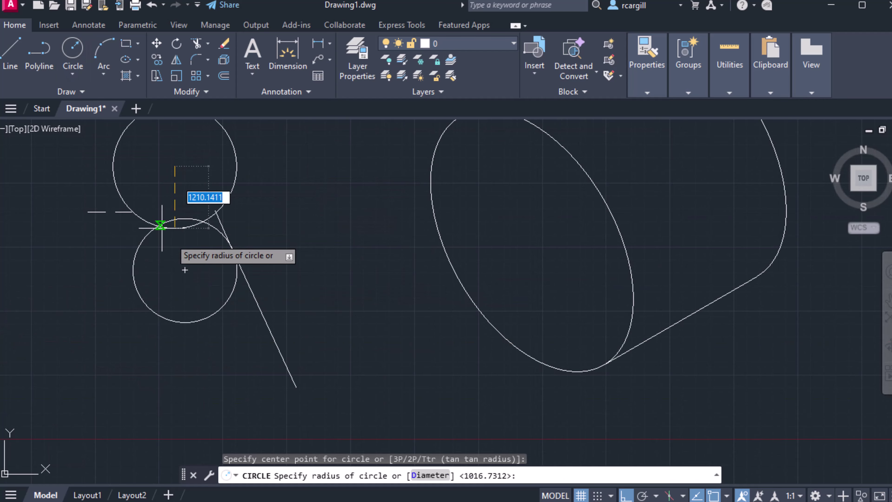
left_click(127, 248)
scroll(266, 302, "down", 2)
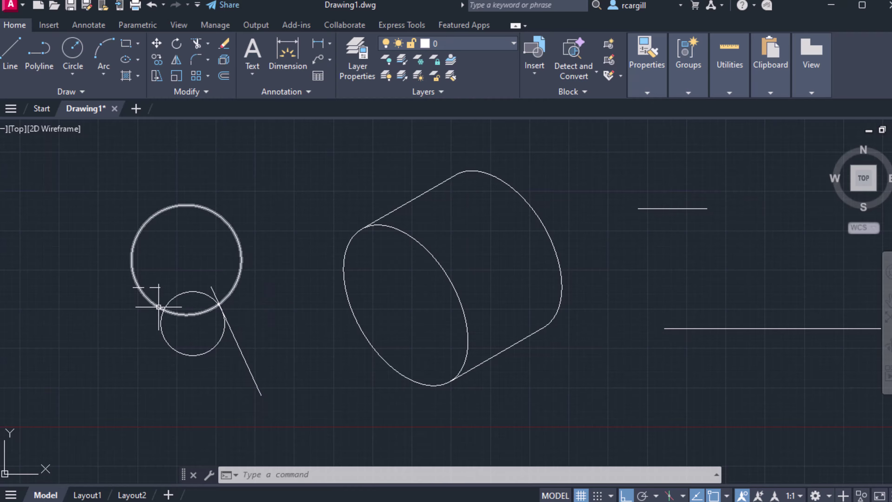
scroll(151, 298, "up", 3)
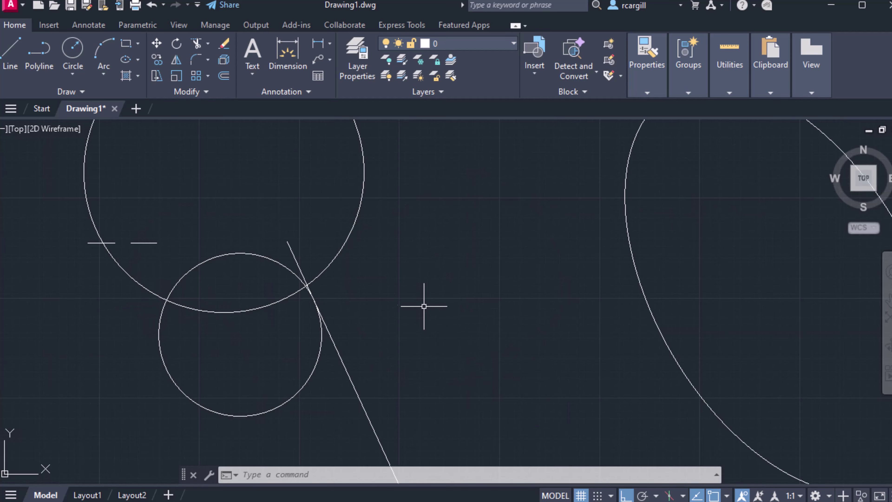
scroll(424, 306, "down", 4)
middle_click_drag(424, 306, 139, 340)
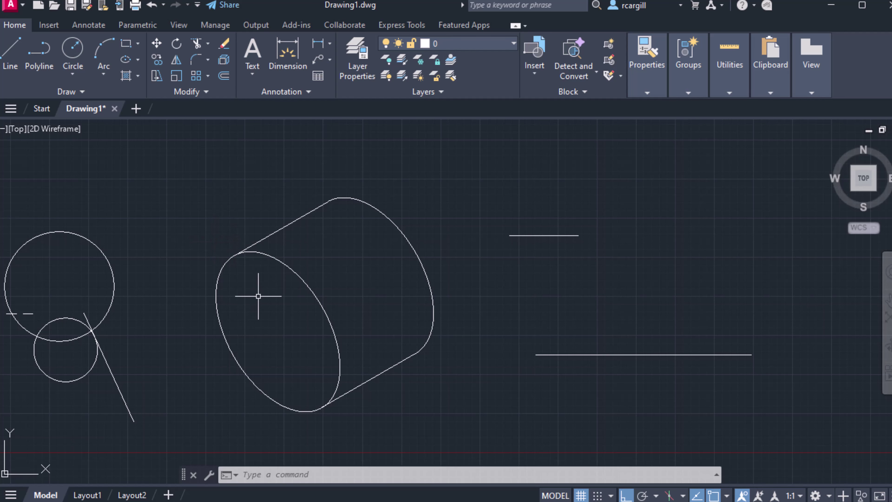
Step: Draw a slanted line with Ortho off, rising to the right in the empty area beside the horizontal lines
left_click(726, 495)
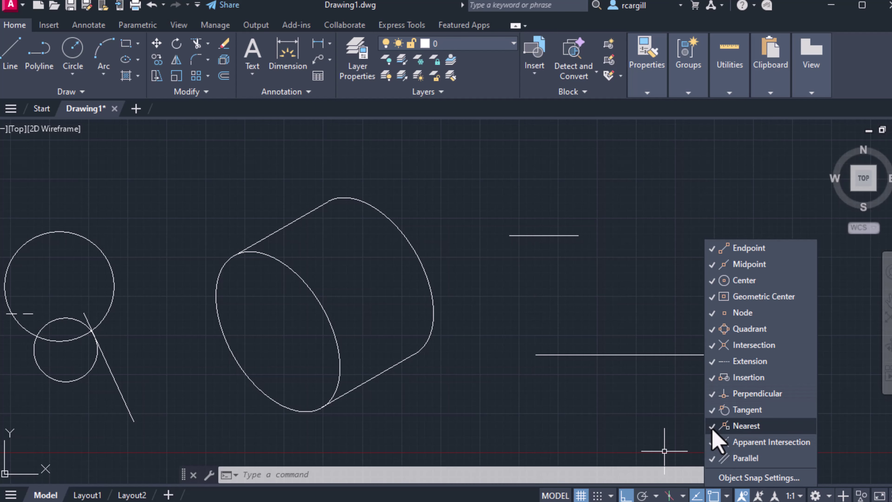
left_click(547, 413)
middle_click_drag(547, 412, 281, 390)
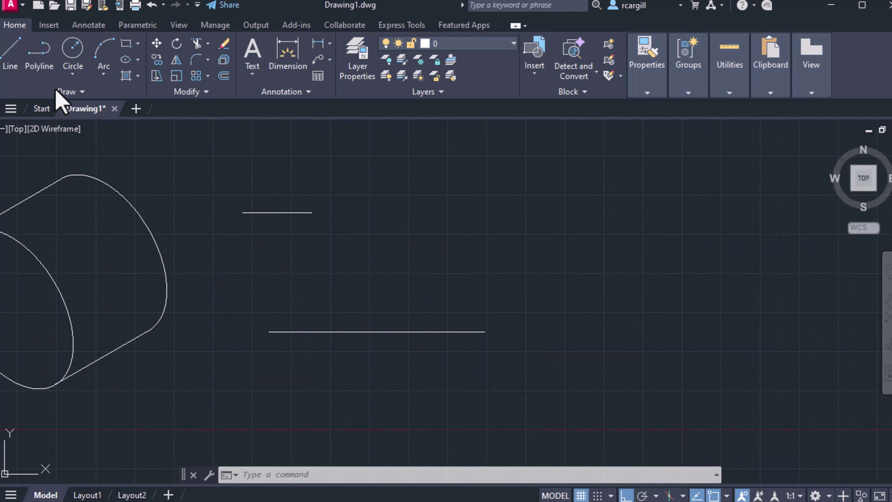
left_click(14, 56)
middle_click_drag(513, 313, 307, 355)
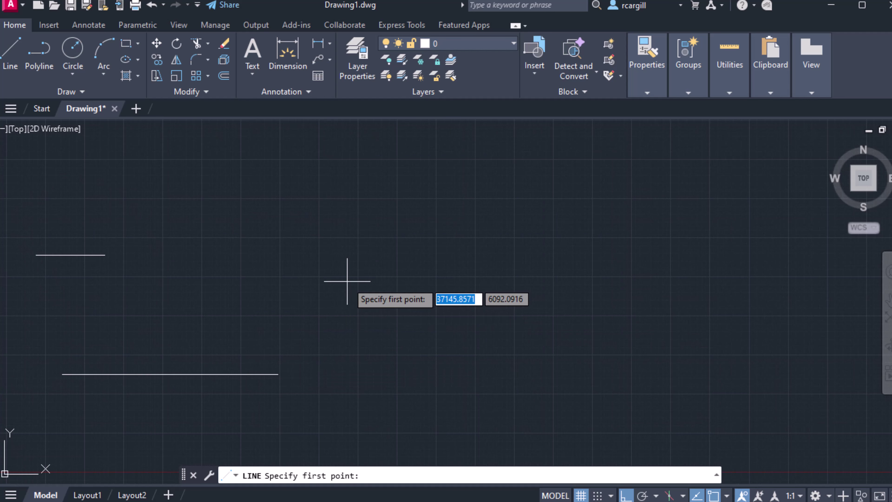
left_click(347, 281)
key("F8")
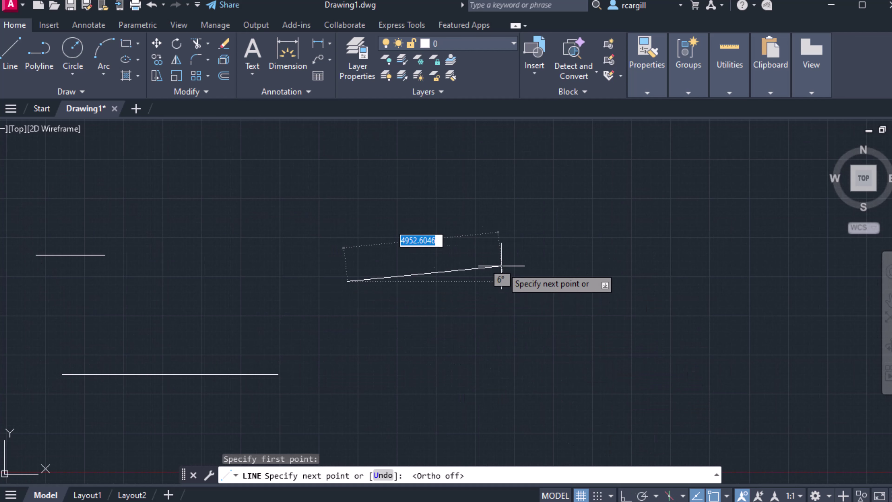
left_click(564, 164)
key("Return")
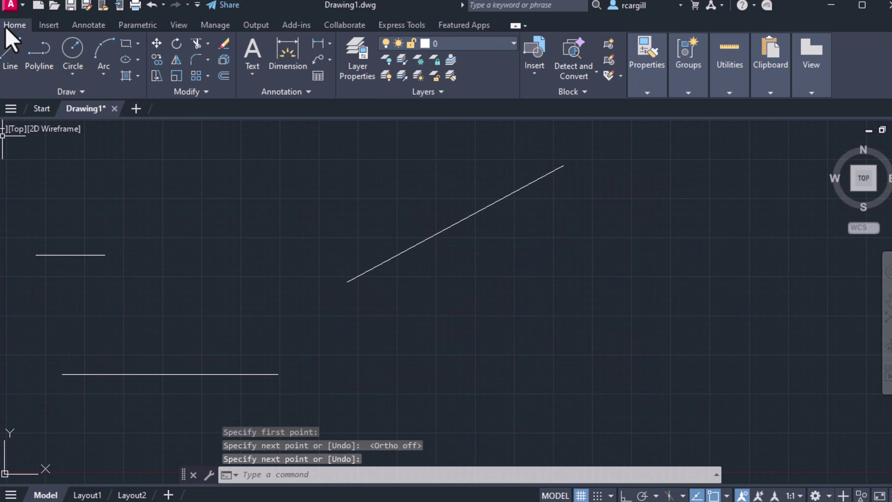
Step: Draw a second line below the slanted line, parallel to it at 28° using the Parallel snap
left_click(11, 55)
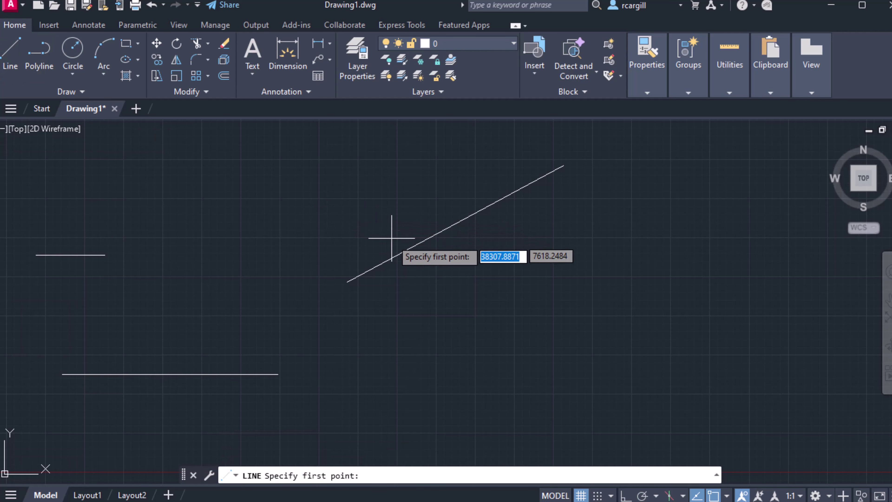
left_click(389, 333)
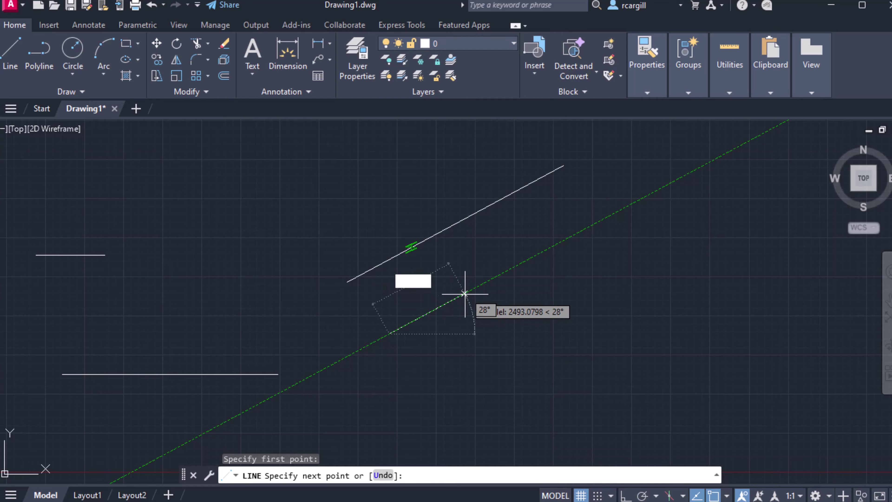
left_click(601, 219)
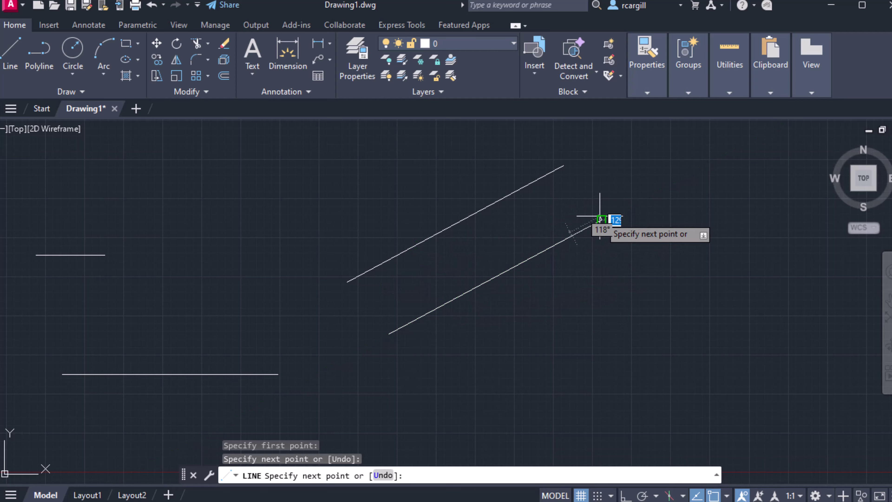
key("Return")
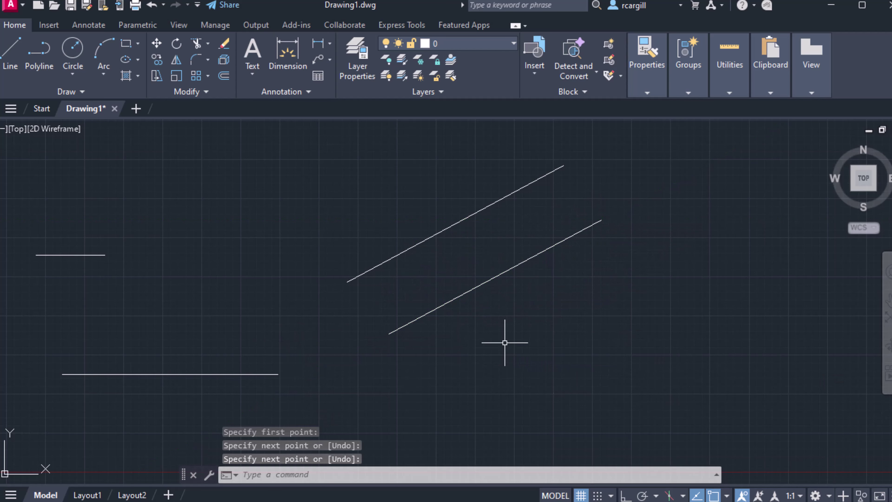
left_click(726, 496)
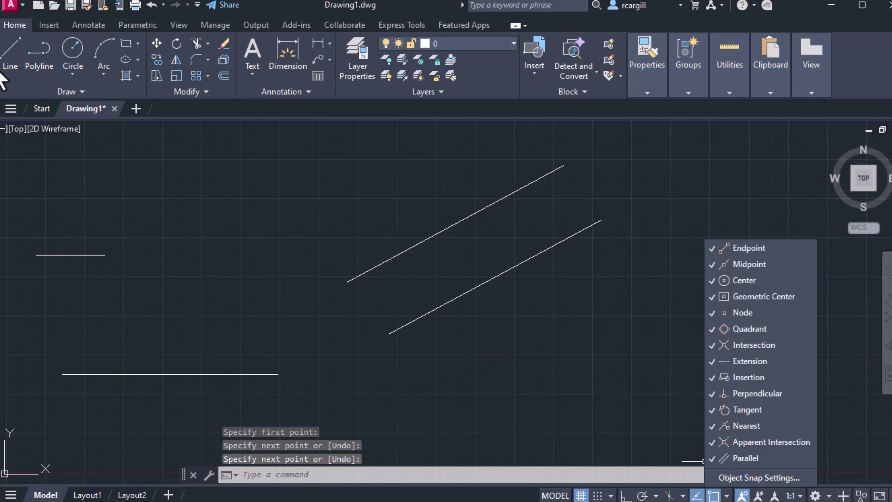
left_click(11, 53)
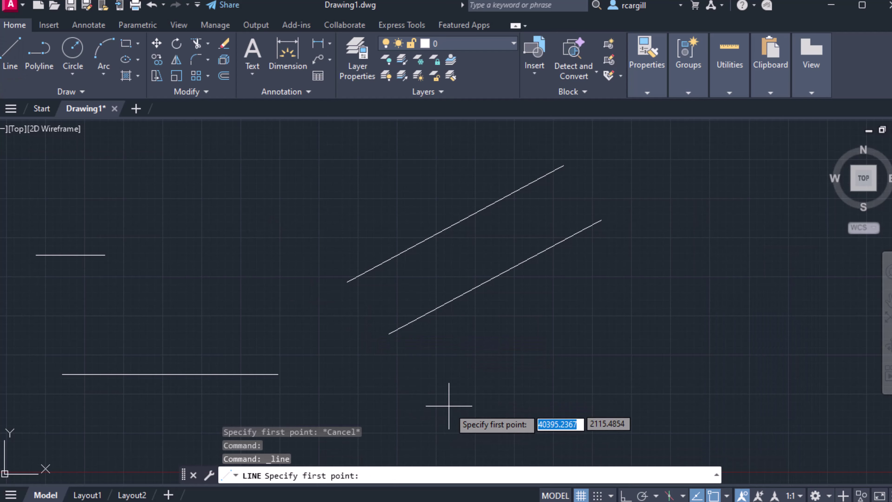
left_click(441, 410)
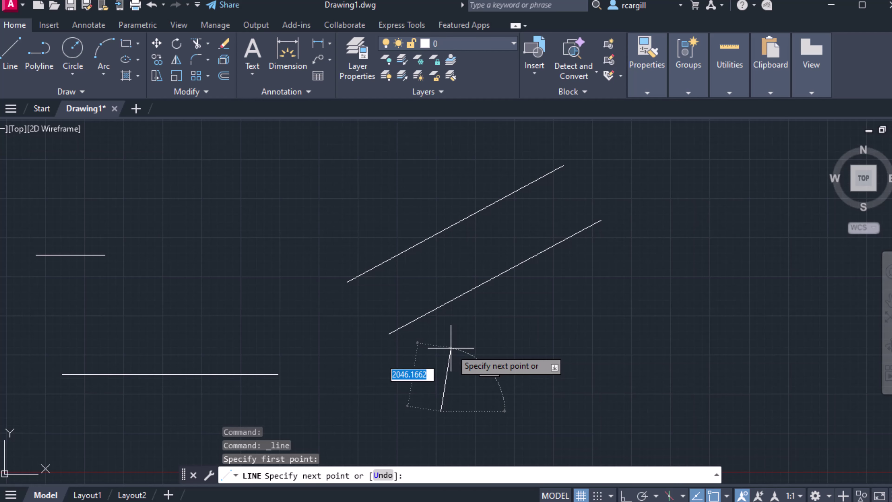
key("Escape")
key("Escape")
Step: Open the list of object snap modes
left_click(726, 495)
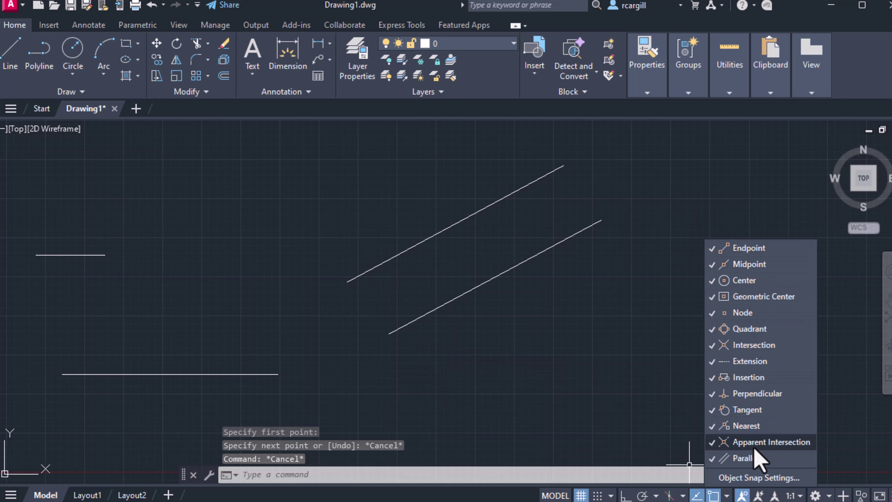